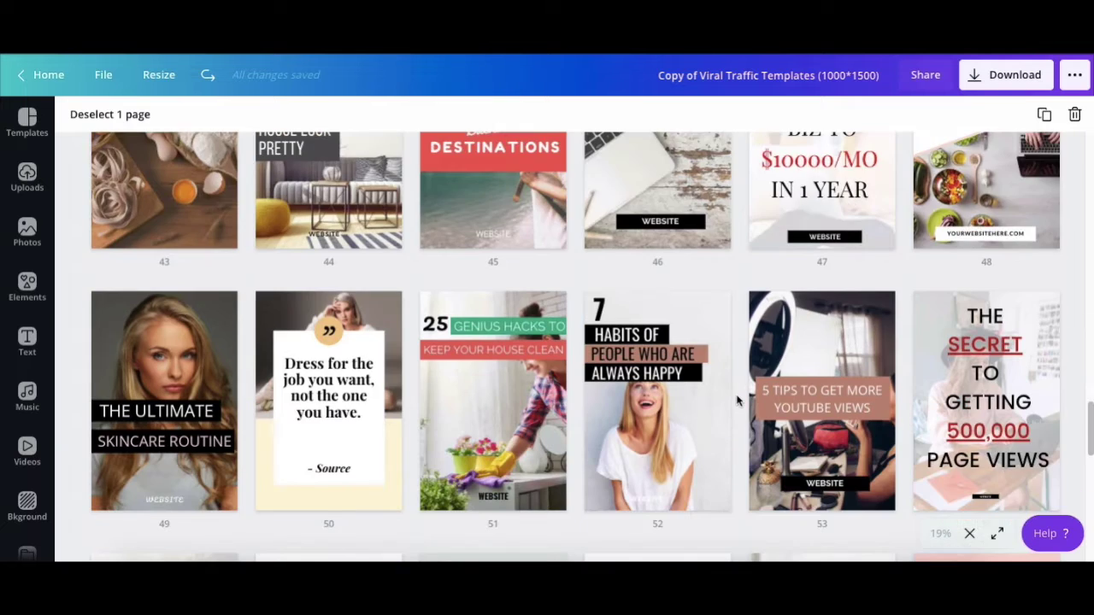
Step: Look through the pin template pages in the grid overview, down to the last page and back to the first
scroll(738, 401, down, 1)
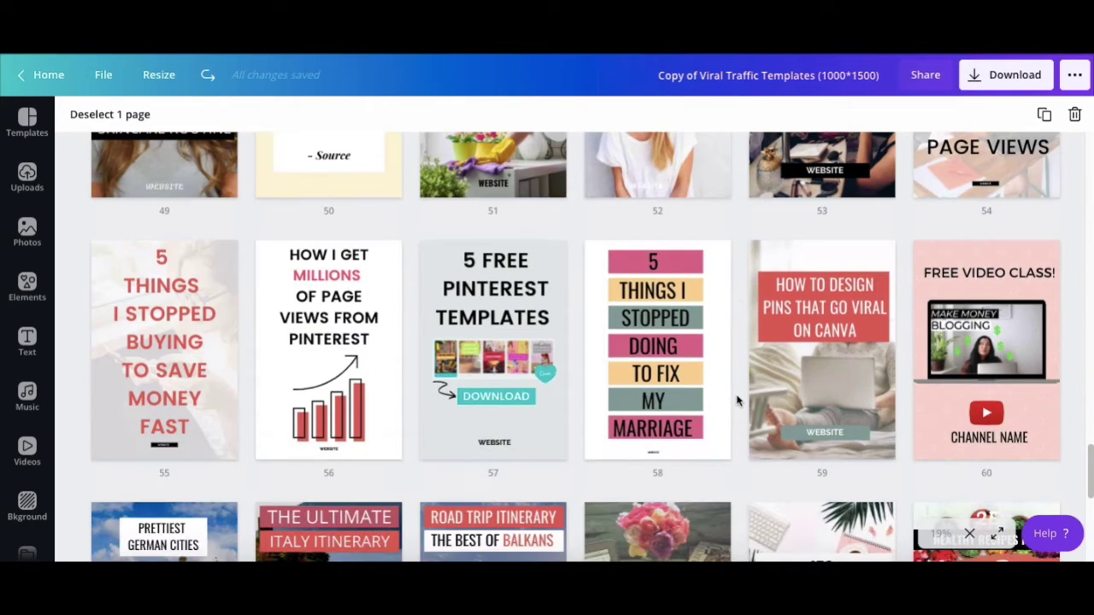
scroll(738, 401, down, 1)
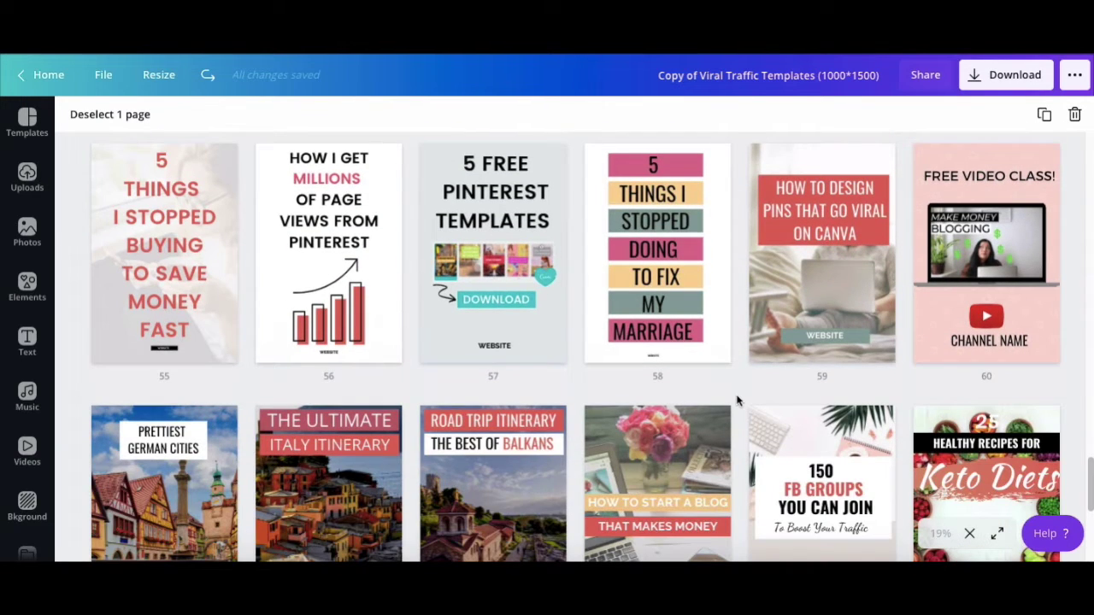
scroll(738, 401, down, 2)
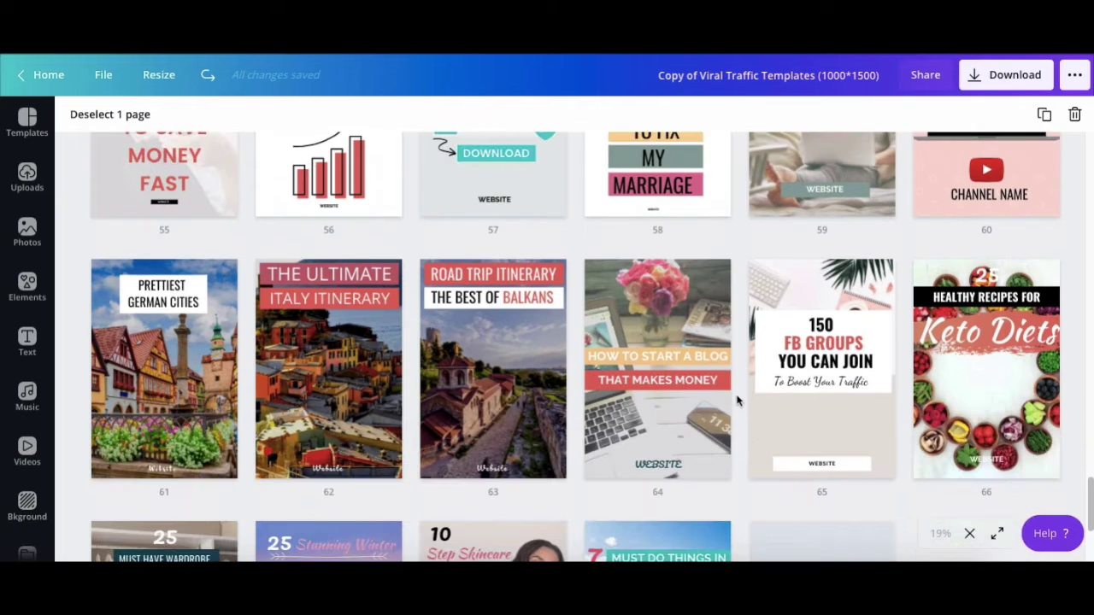
scroll(738, 401, down, 1)
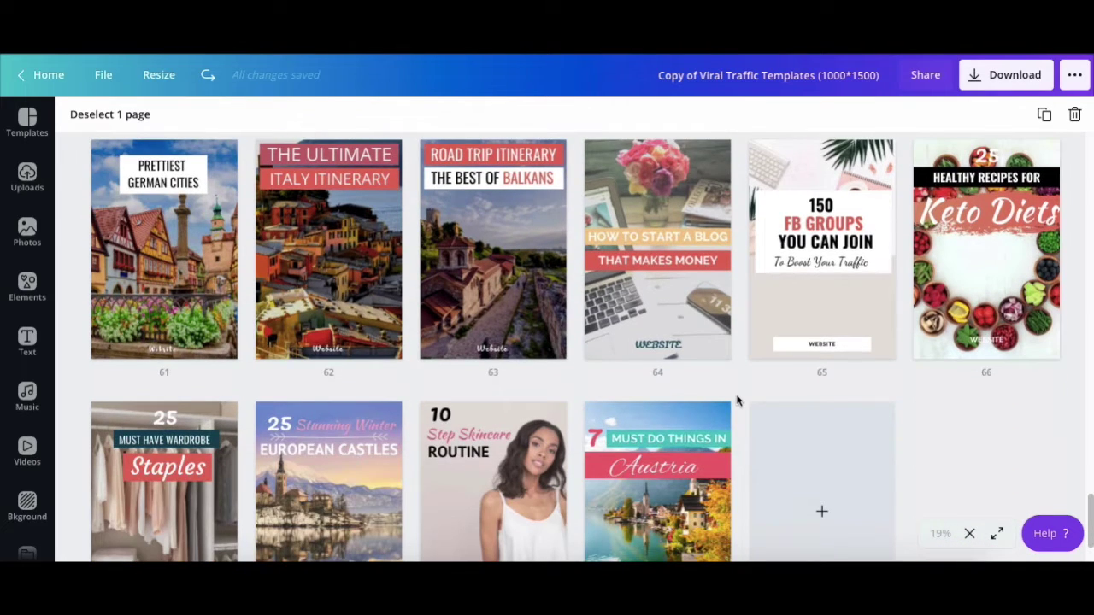
scroll(738, 401, down, 1)
scroll(738, 400, up, 1)
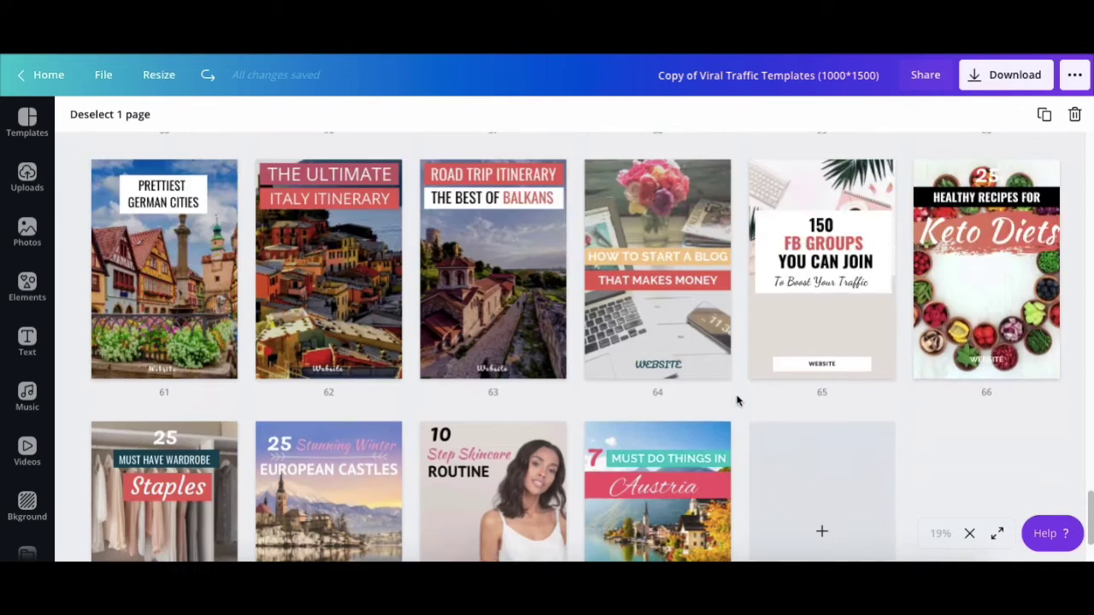
scroll(738, 401, up, 2)
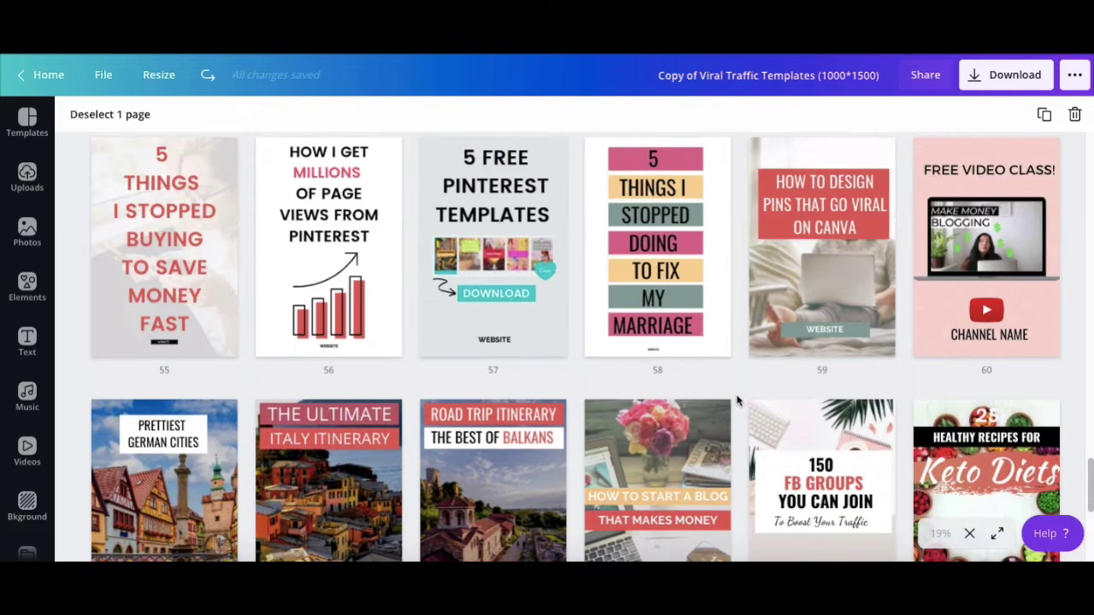
scroll(738, 401, up, 2)
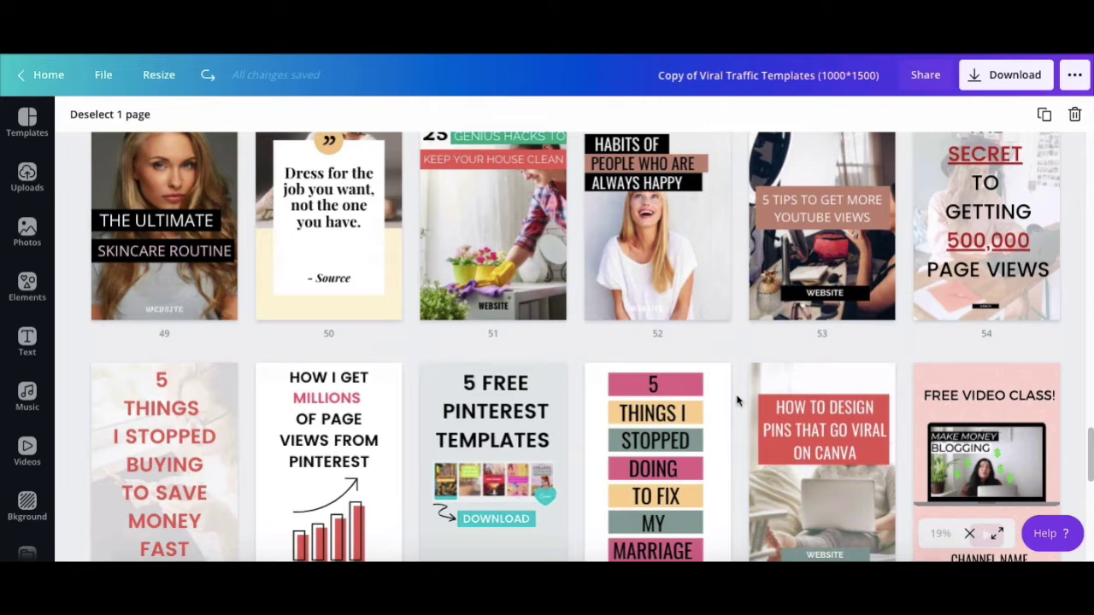
scroll(738, 400, up, 4)
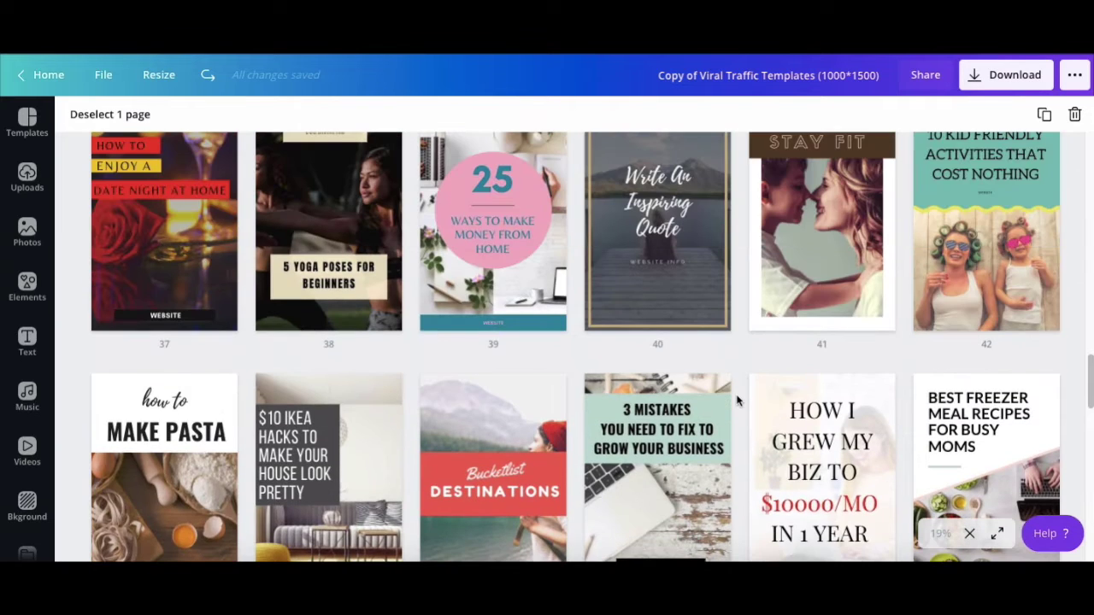
scroll(737, 401, up, 1)
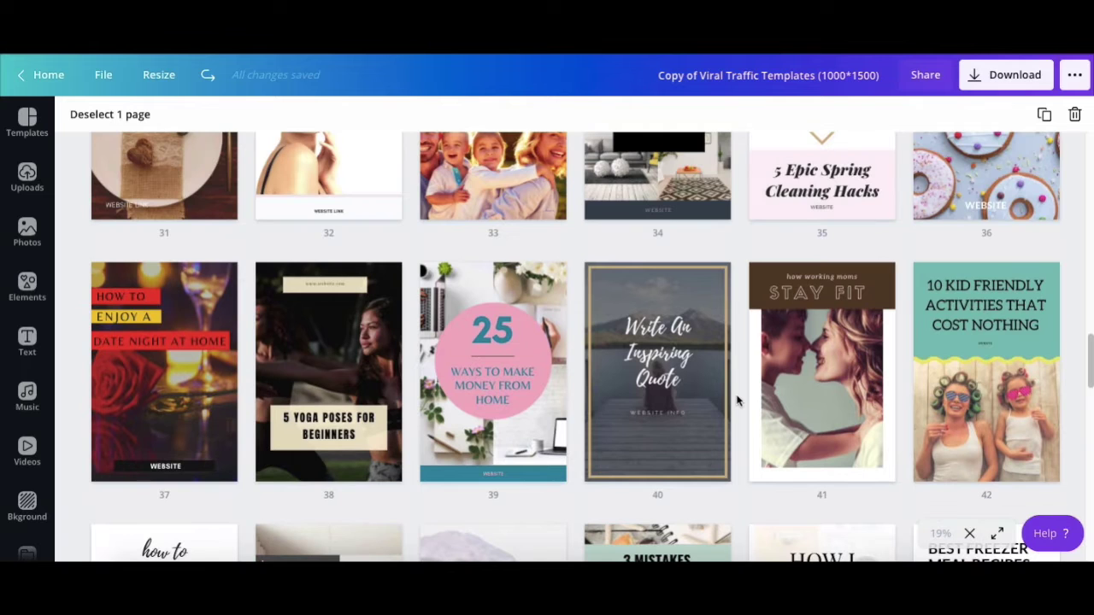
scroll(738, 401, up, 3)
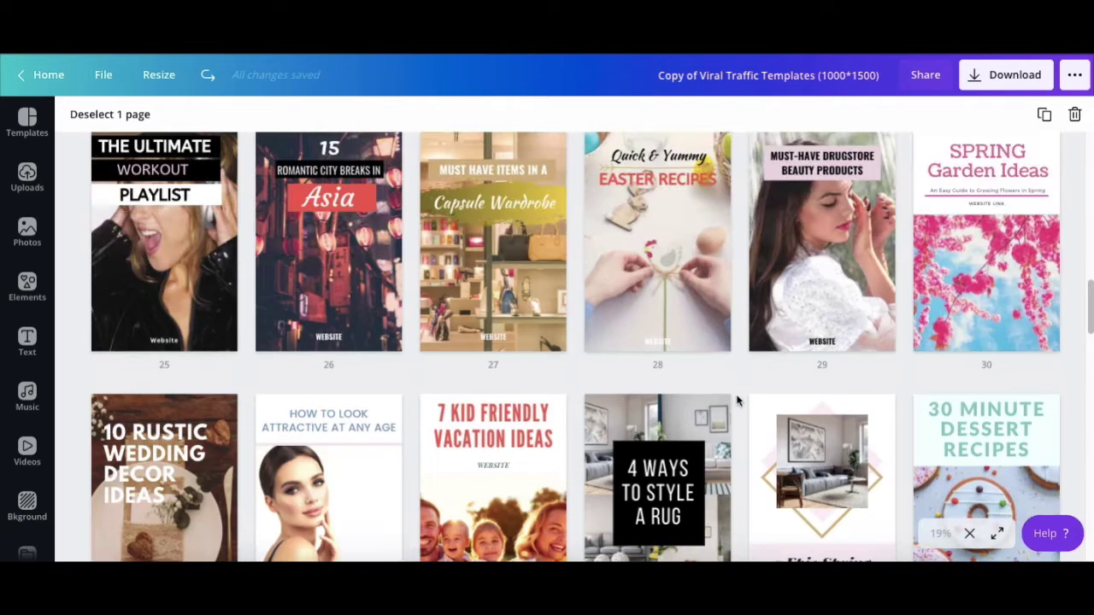
scroll(737, 401, up, 3)
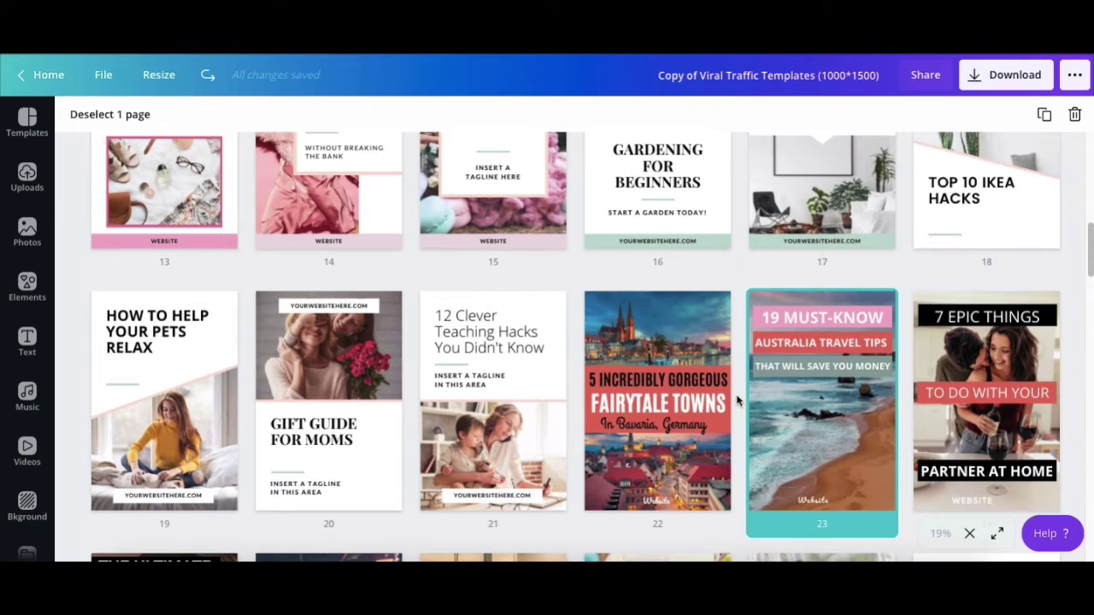
scroll(738, 401, up, 1)
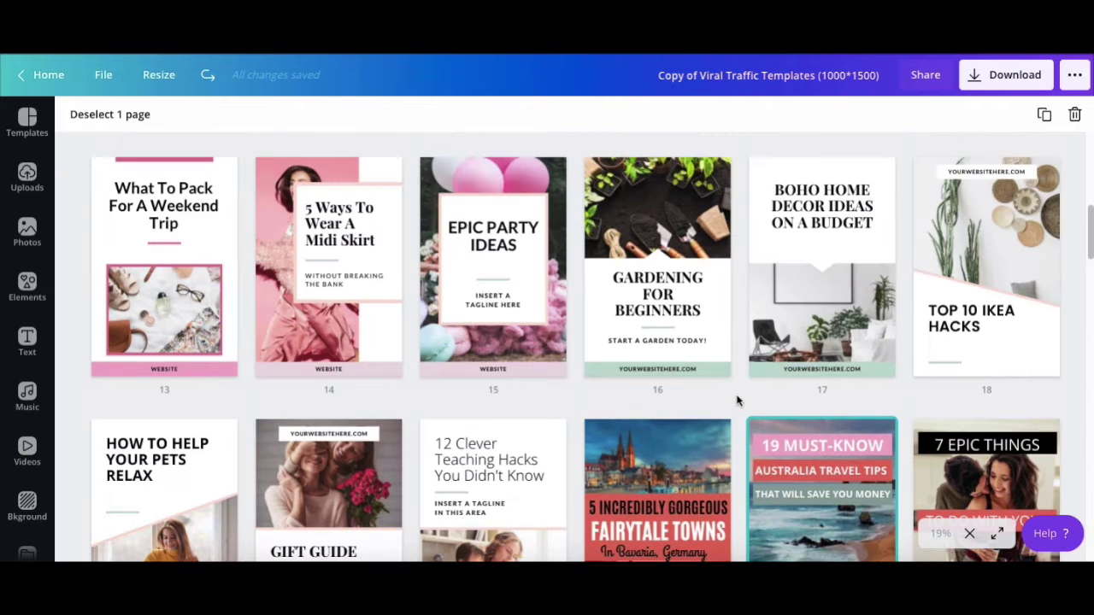
scroll(737, 401, up, 1)
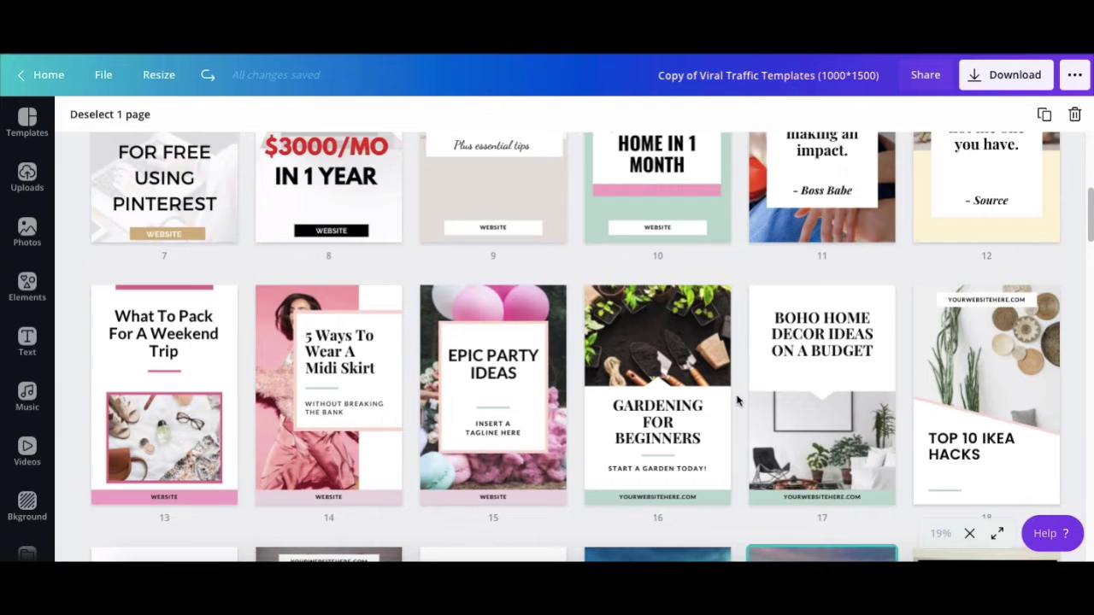
scroll(738, 401, up, 2)
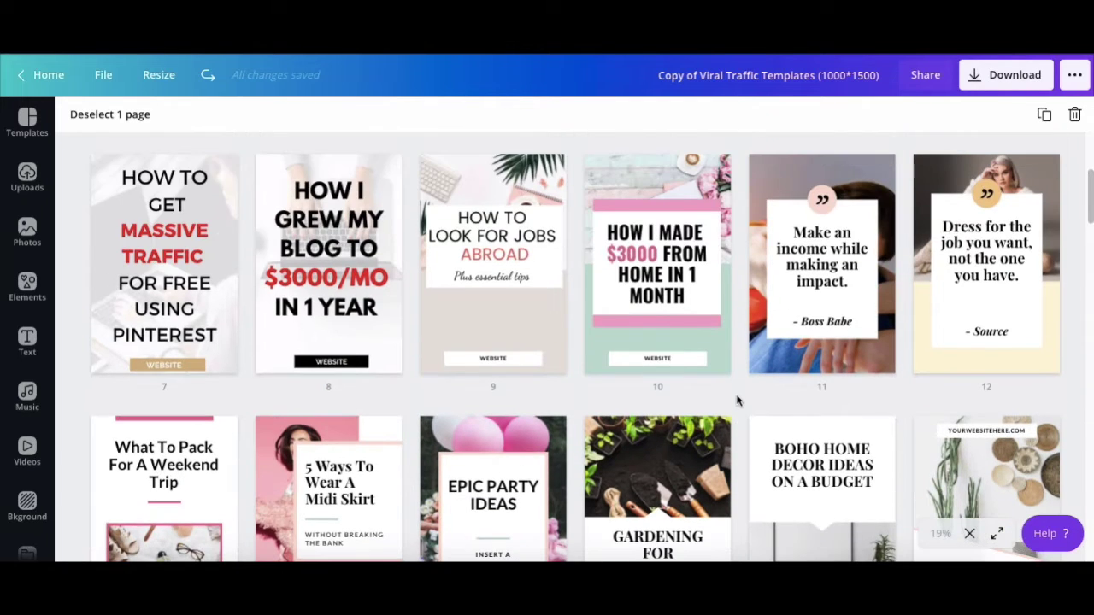
scroll(738, 401, up, 1)
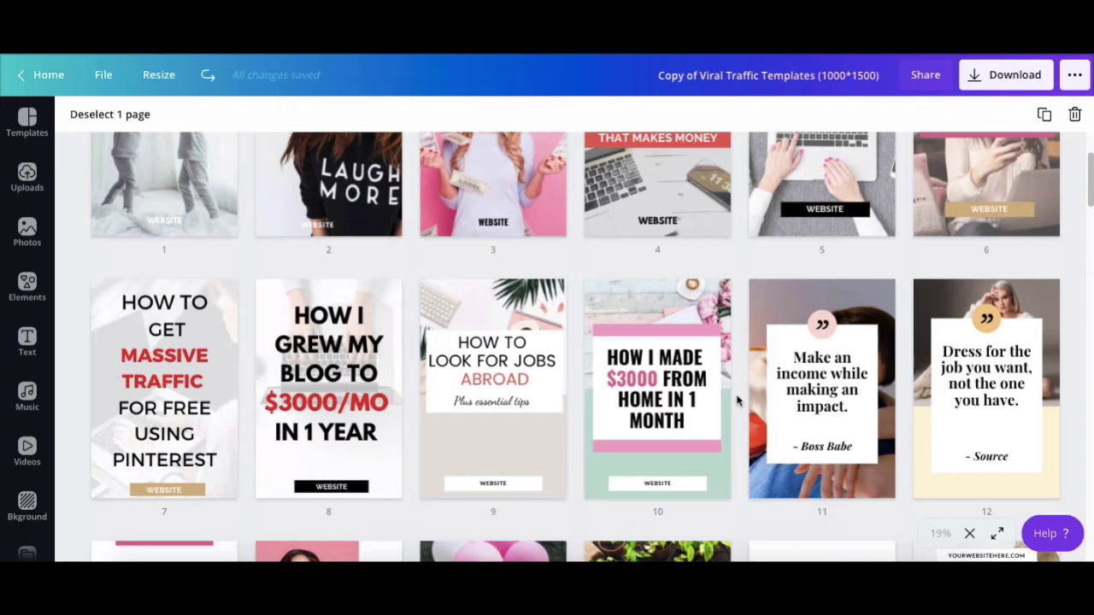
scroll(738, 401, up, 1)
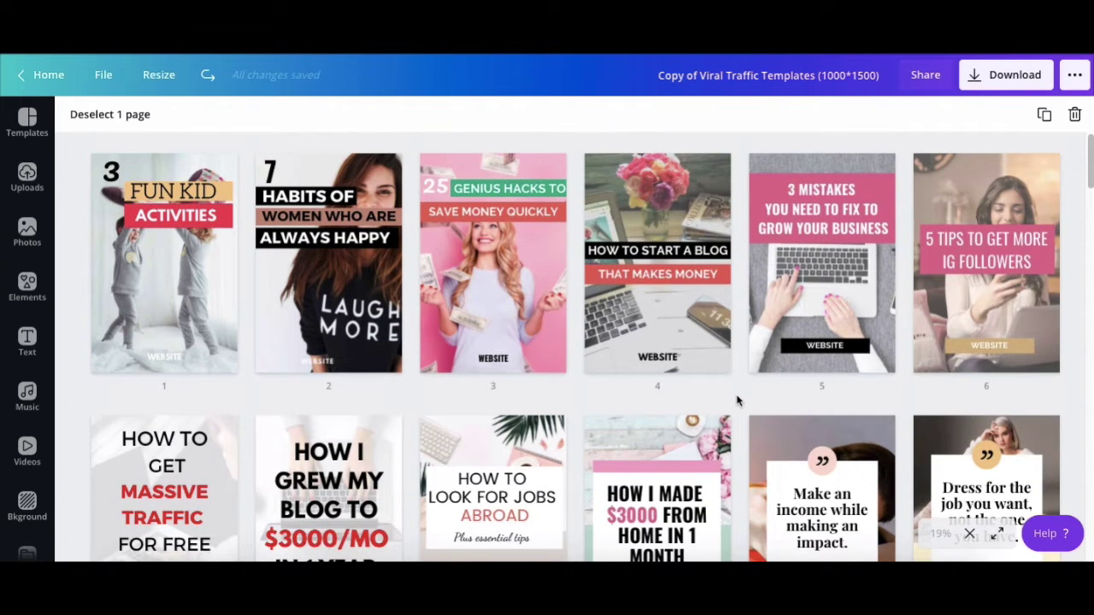
Step: Open page 2, "7 Habits of Women Who Are Always Happy", for editing and duplicate it
double_click(342, 284)
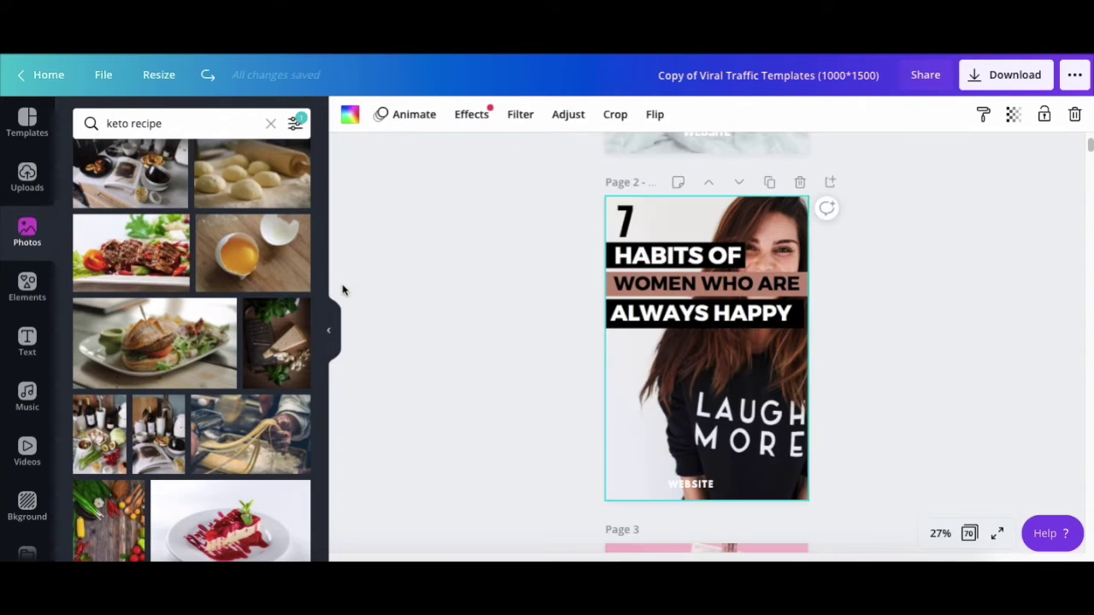
click(333, 326)
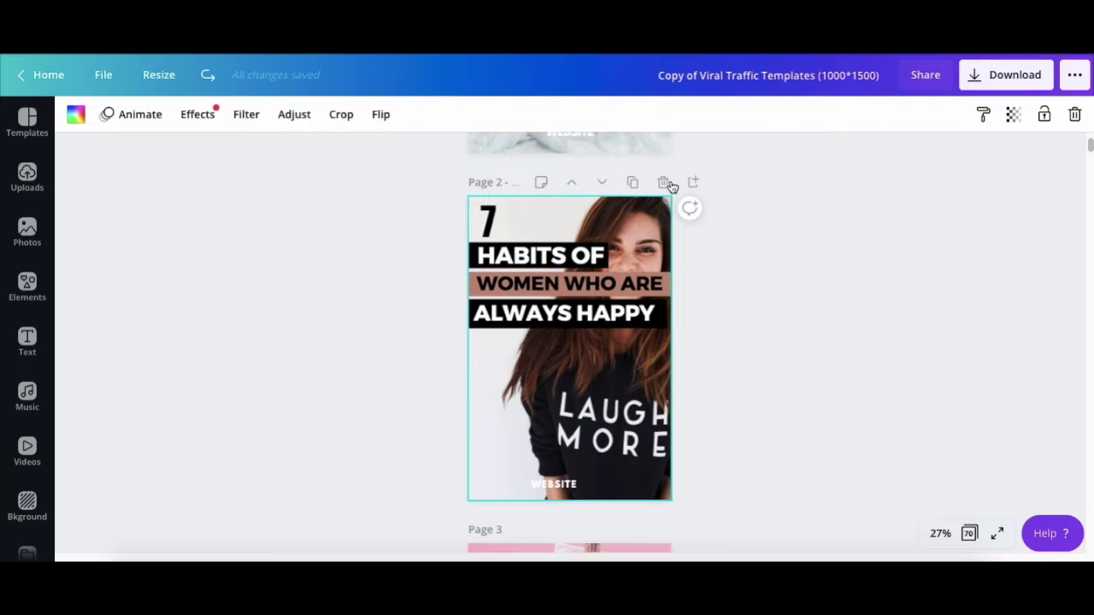
click(634, 182)
scroll(727, 325, up, 5)
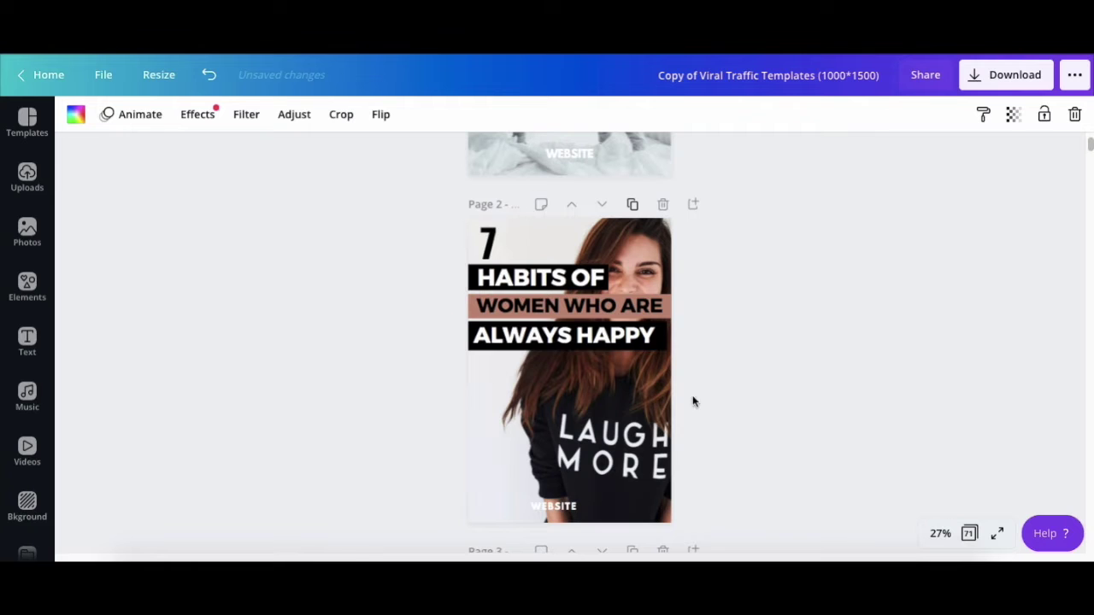
scroll(705, 332, down, 2)
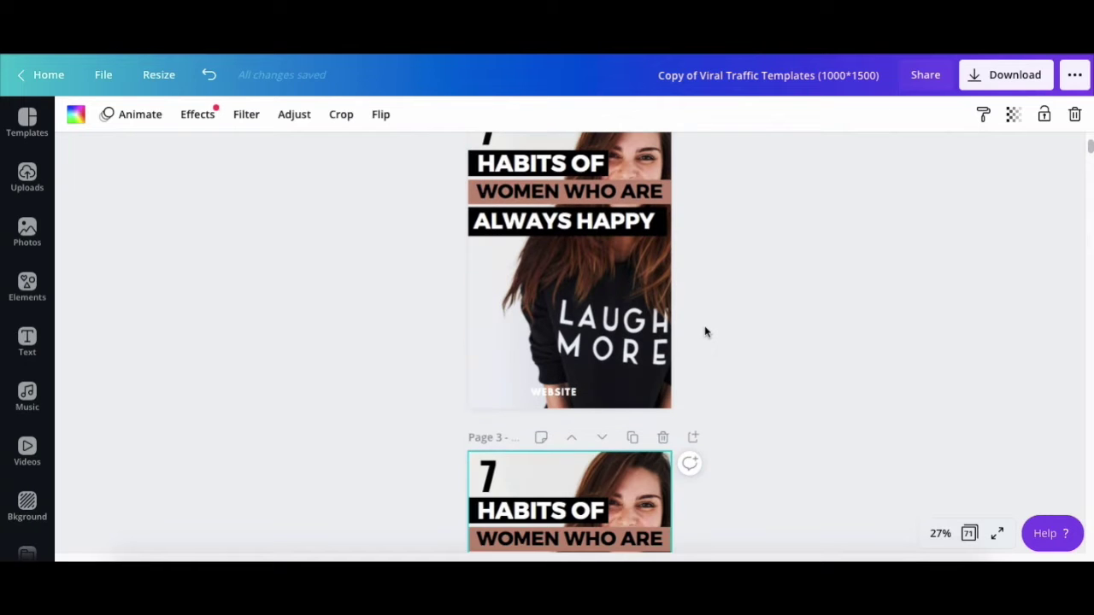
scroll(706, 331, down, 1)
scroll(705, 332, down, 4)
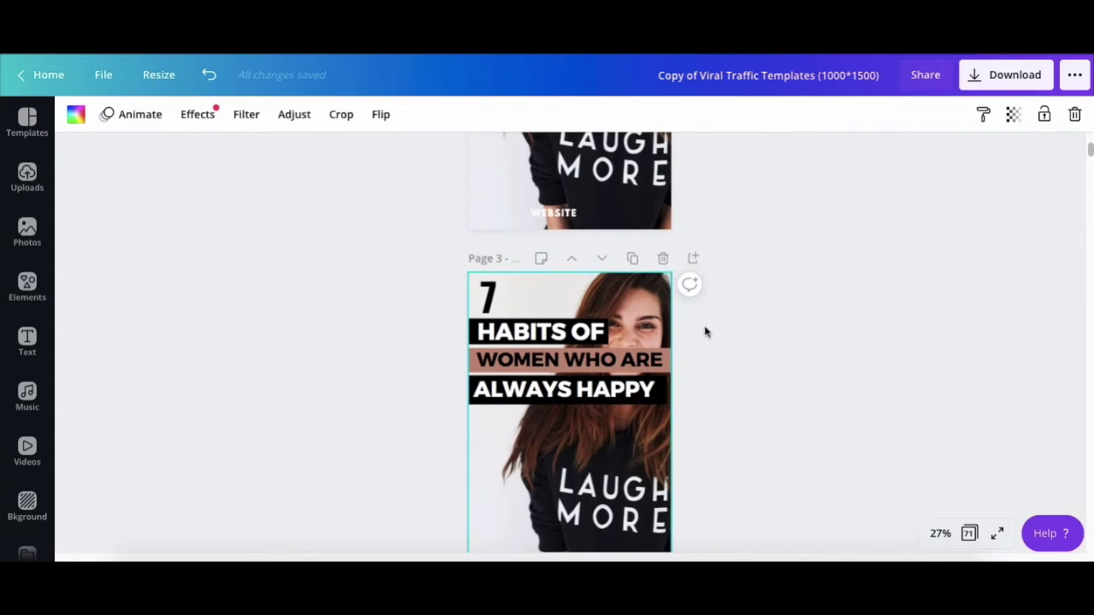
scroll(705, 332, down, 1)
scroll(705, 332, down, 4)
scroll(705, 332, up, 2)
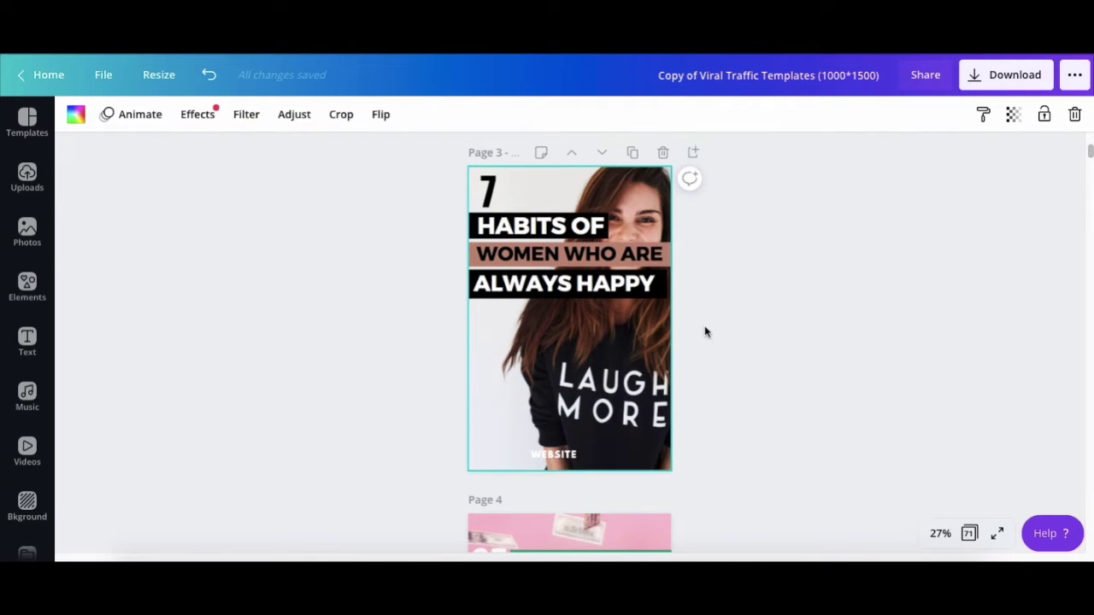
Step: Search the photo library for "happy woman"
click(28, 232)
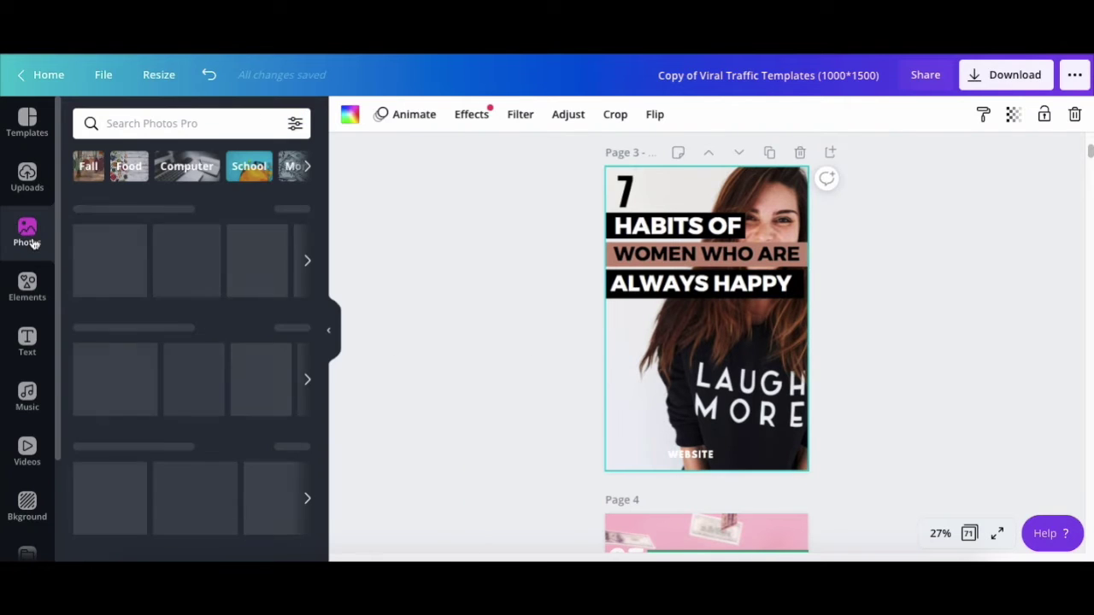
text(happy woman)
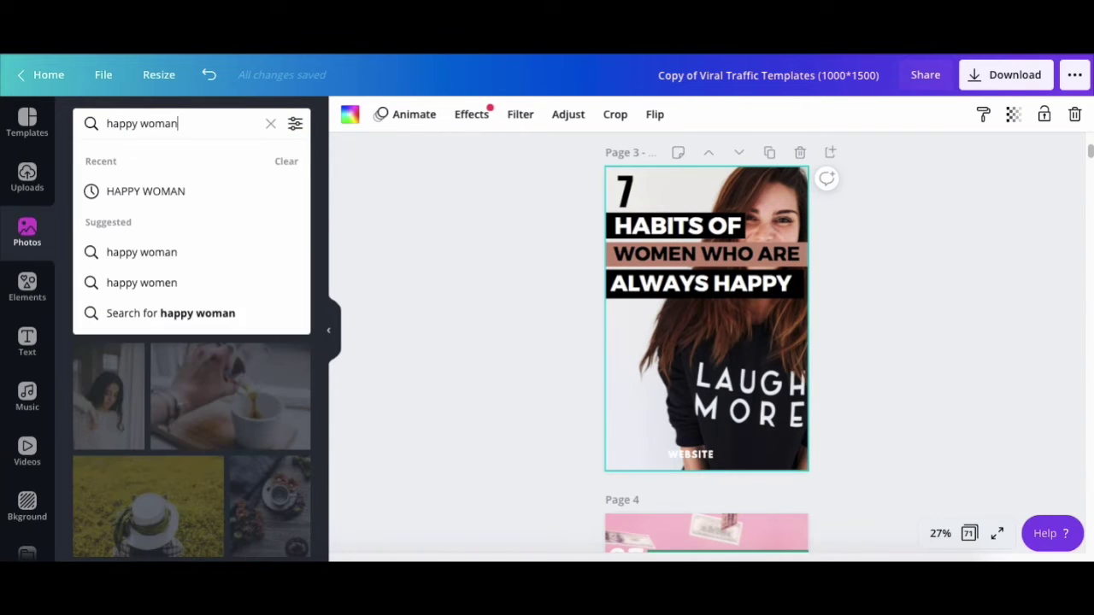
key(Return)
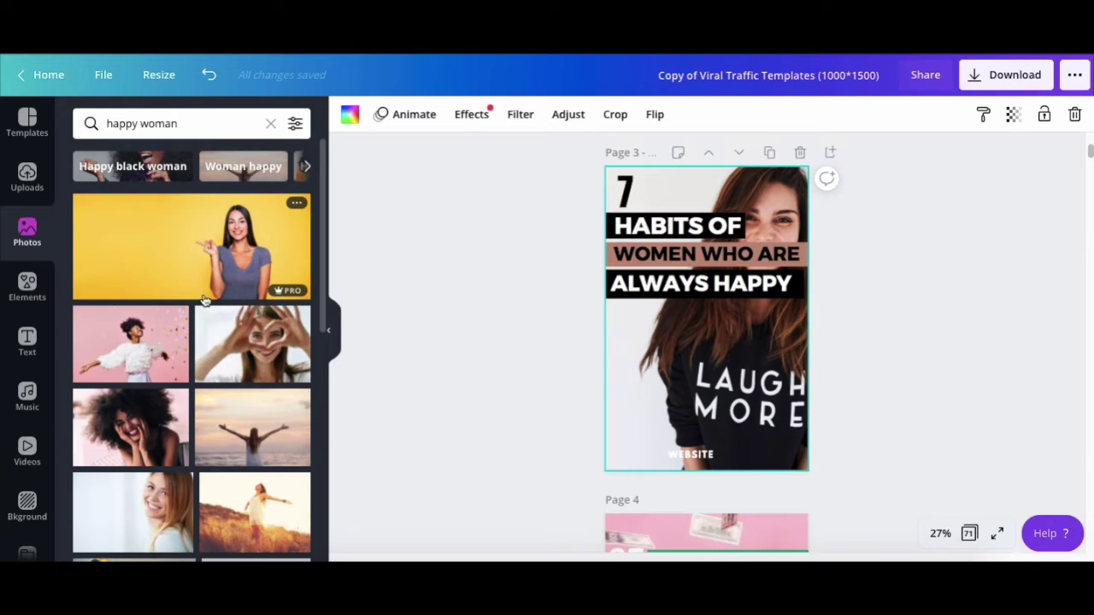
Step: Replace the duplicated pin's background with the photo of a woman in white drinking from a cup
scroll(205, 300, down, 3)
scroll(205, 301, down, 8)
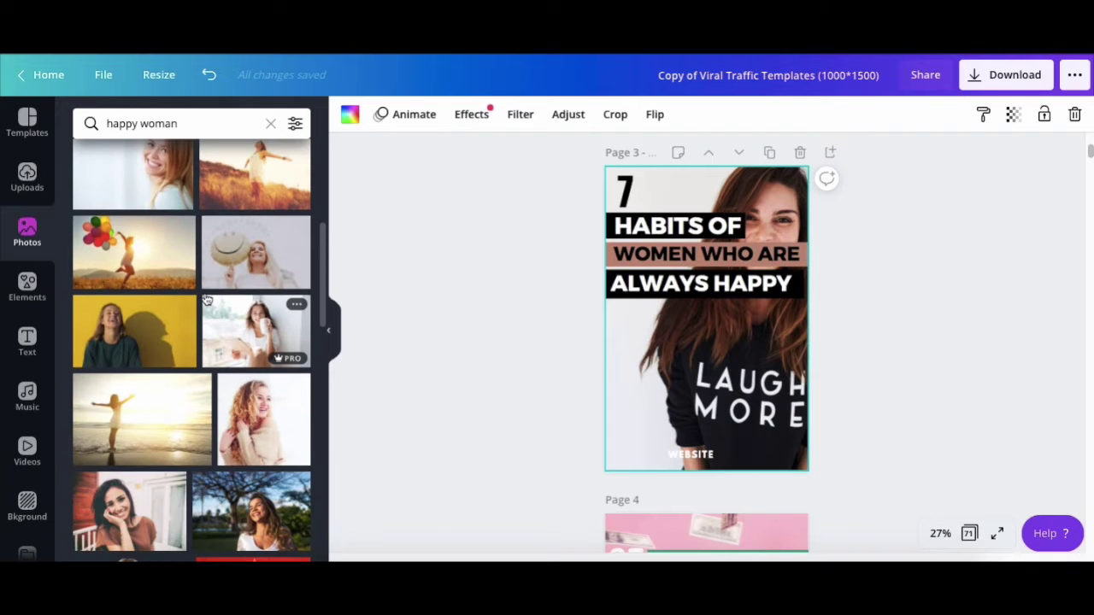
scroll(206, 300, down, 4)
scroll(205, 298, down, 1)
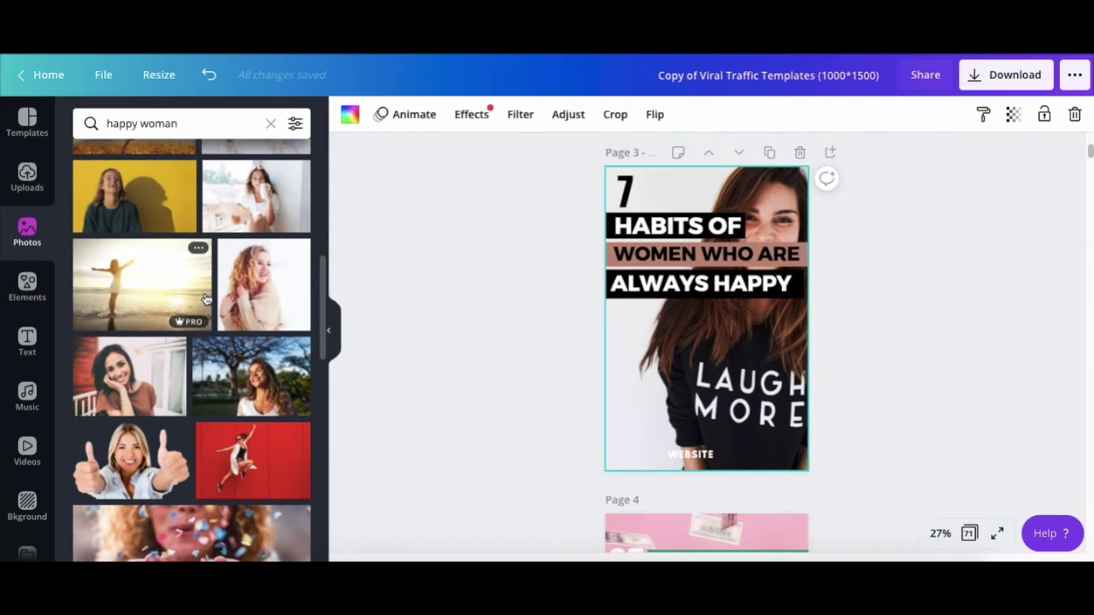
drag(257, 196, 689, 175)
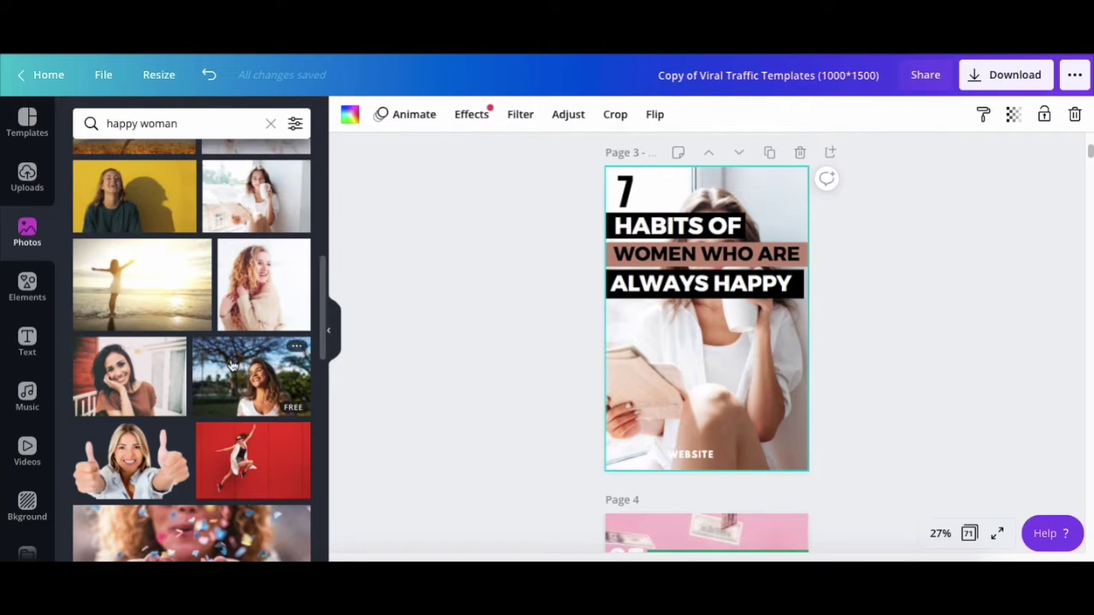
Step: Set the photo of the woman in a striped shirt on the beach as the background of page 3
scroll(231, 366, down, 3)
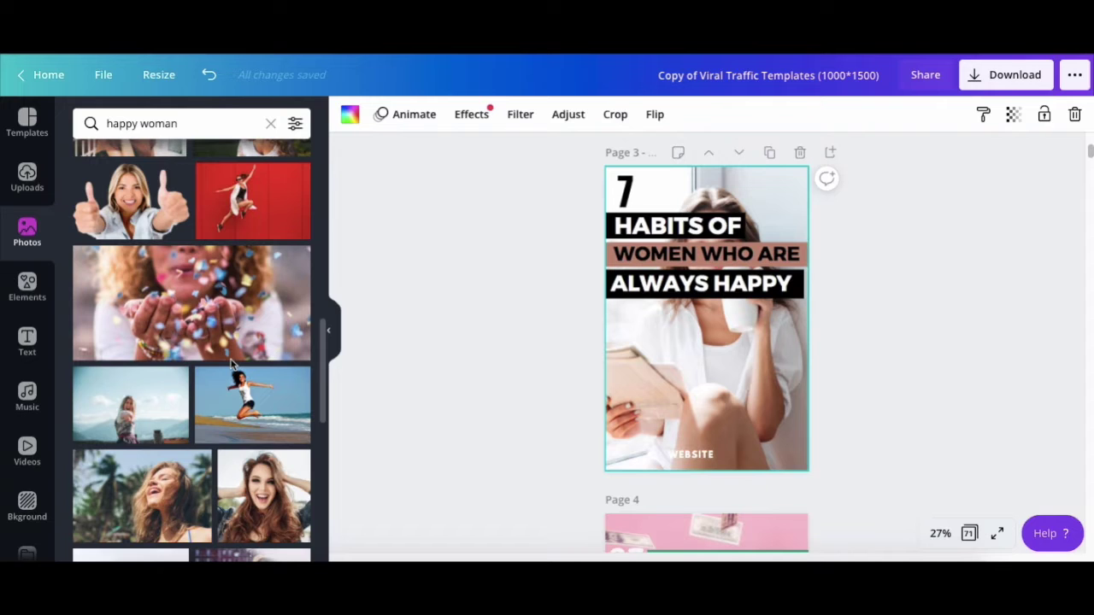
scroll(231, 366, down, 2)
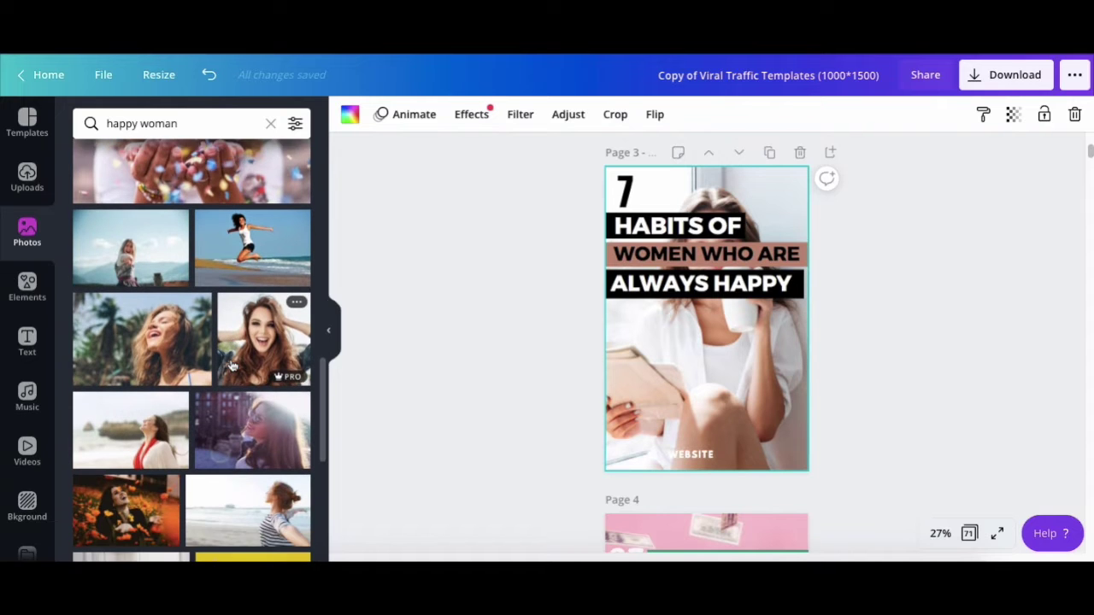
scroll(231, 366, down, 2)
drag(231, 365, 703, 184)
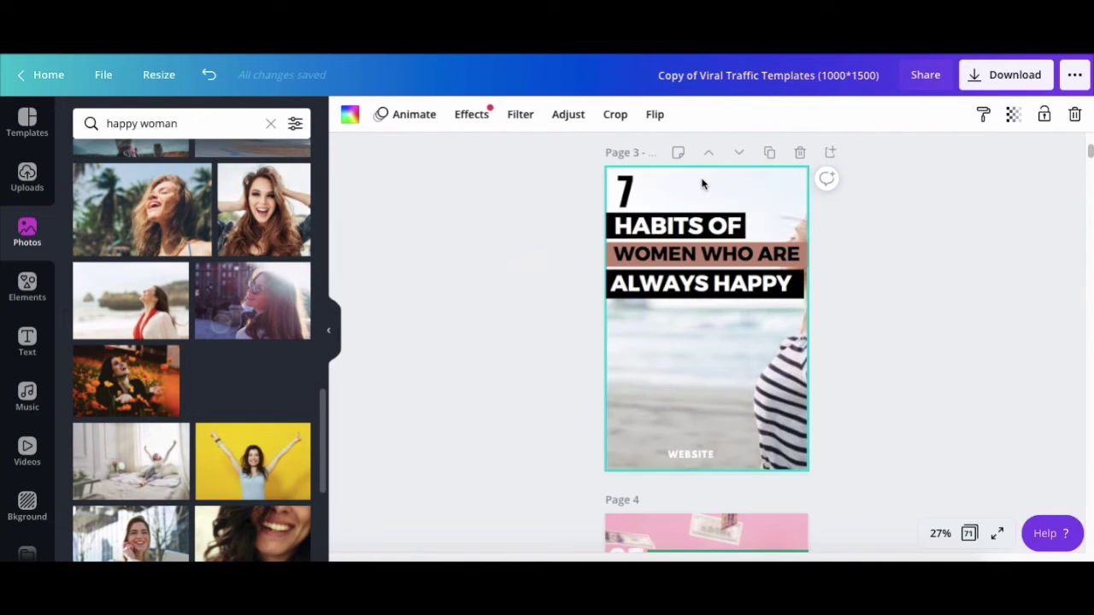
Step: Reposition the beach photo within page 3's frame so the woman sits in the middle of the pin
double_click(702, 181)
drag(700, 179, 619, 181)
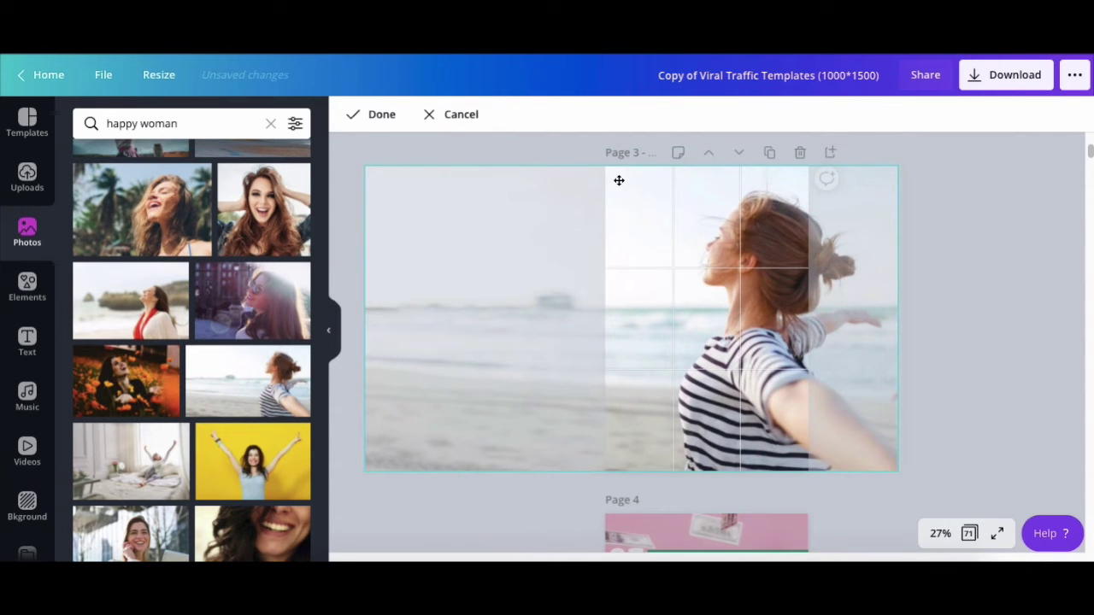
click(379, 117)
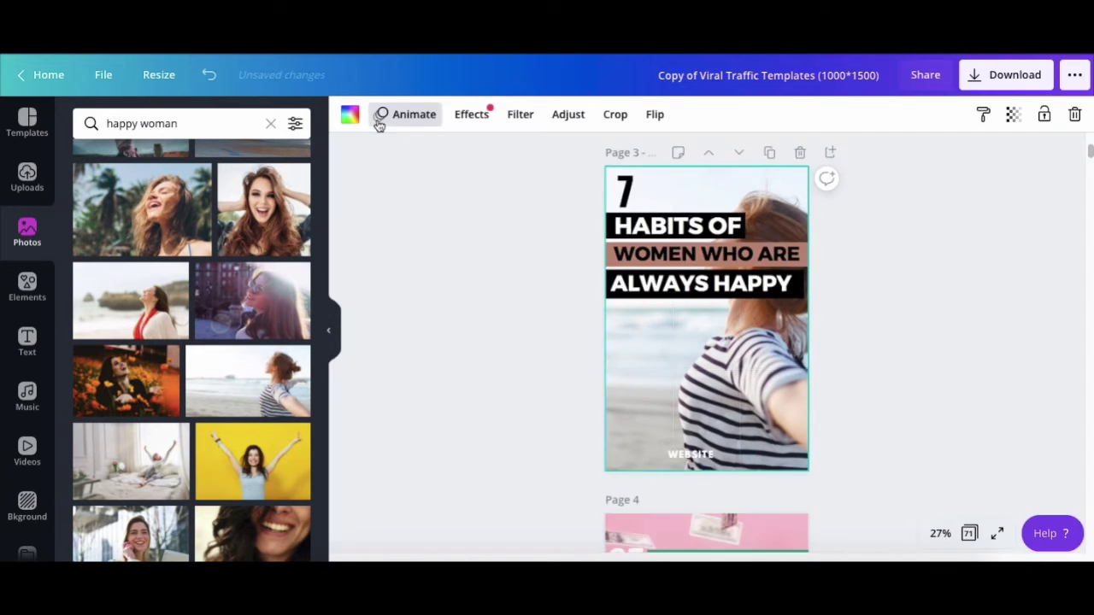
double_click(654, 402)
drag(662, 404, 618, 403)
click(366, 124)
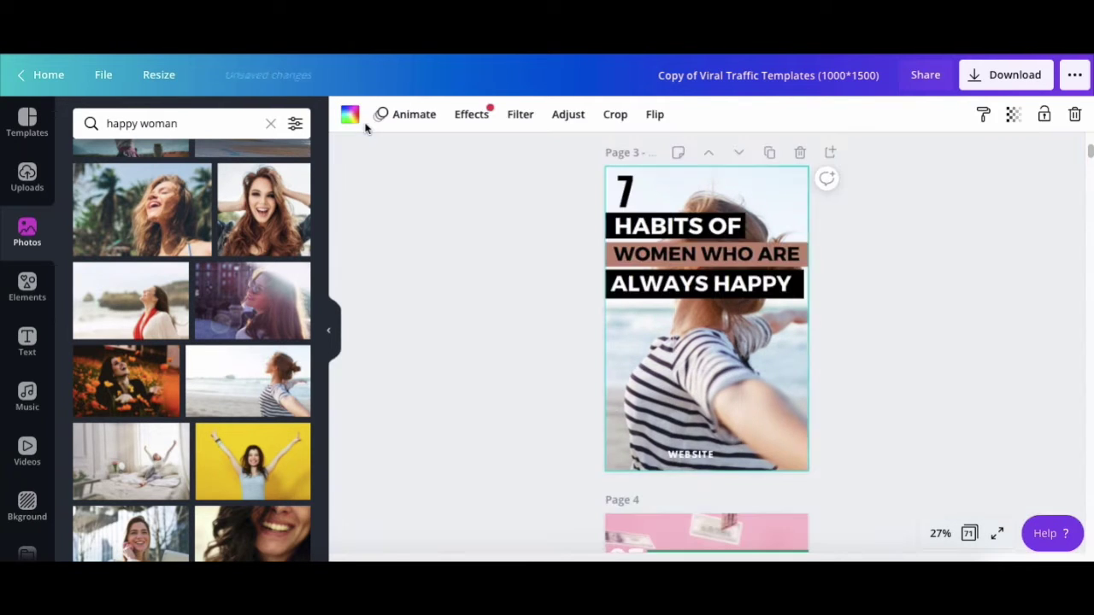
Step: Download only page 3 as a PNG, save it to the Desktop, and return to the design
click(332, 335)
click(980, 79)
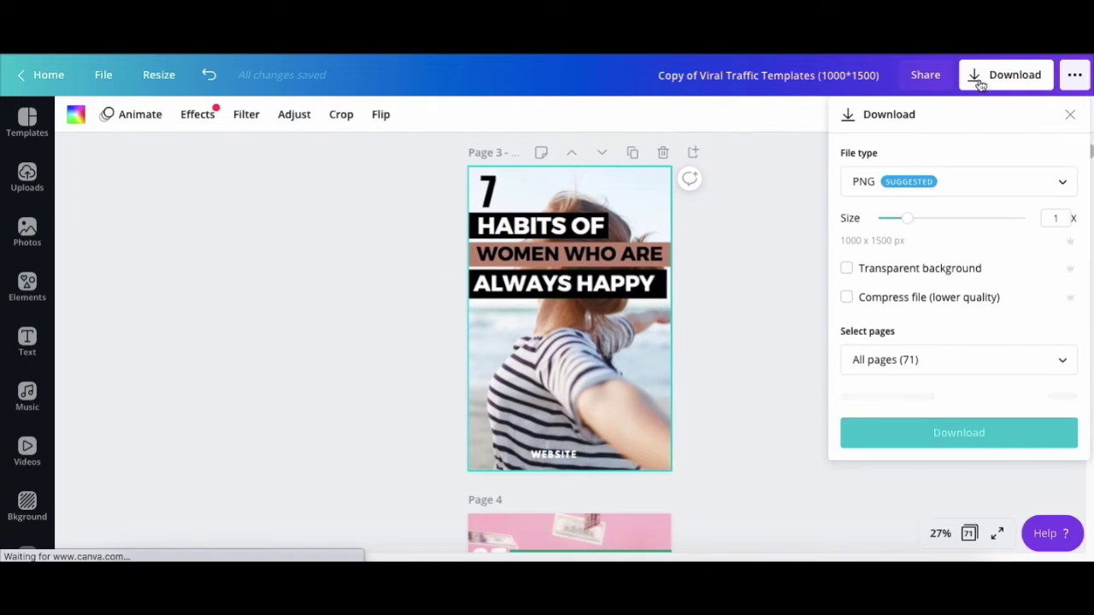
click(942, 369)
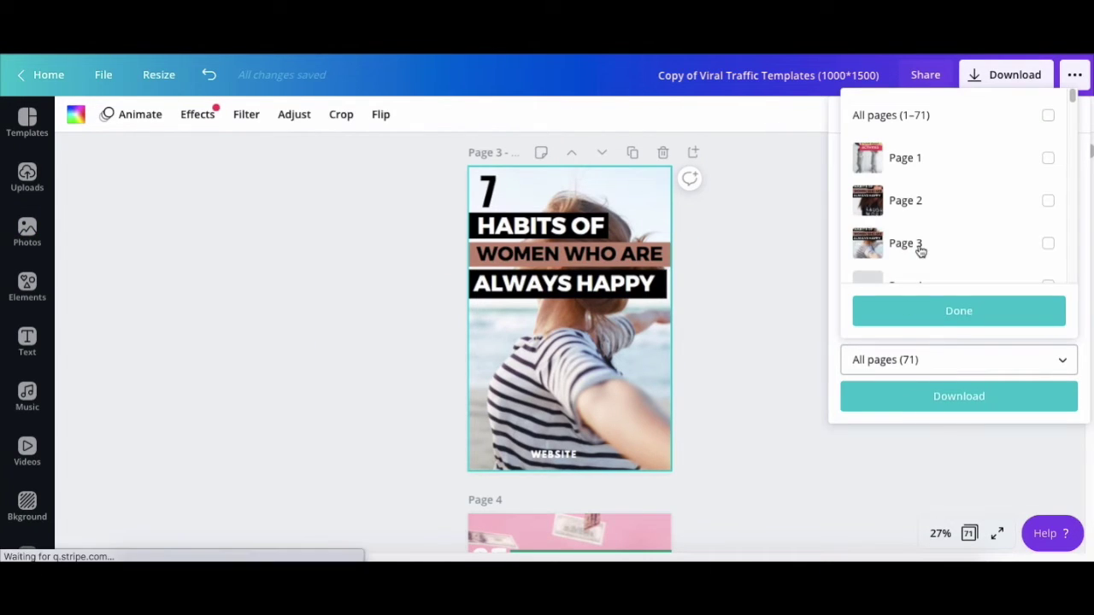
click(920, 247)
click(949, 322)
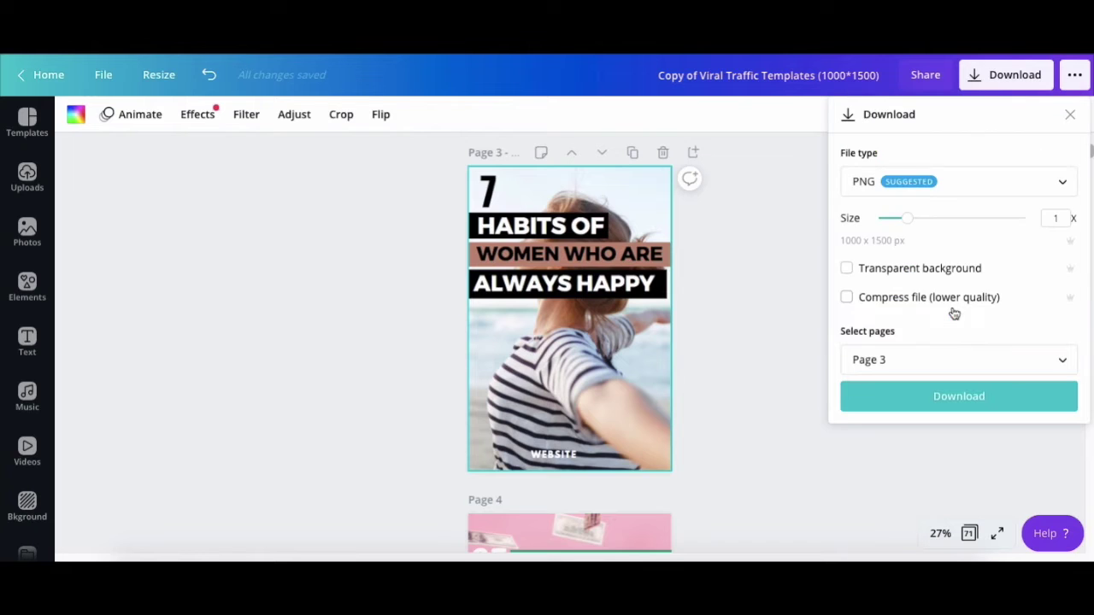
click(974, 399)
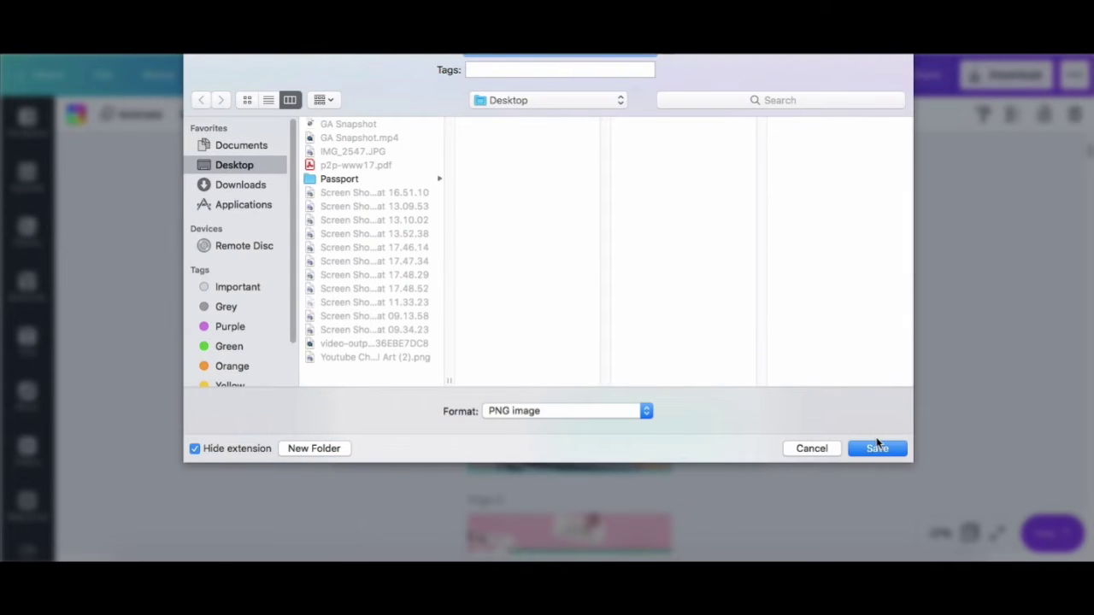
click(878, 446)
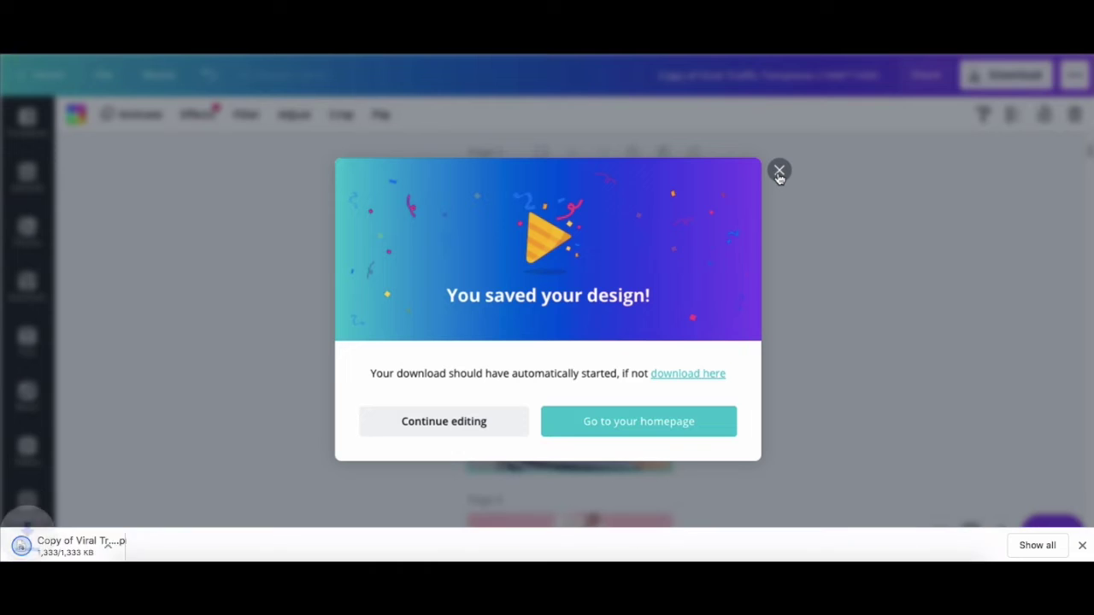
click(778, 173)
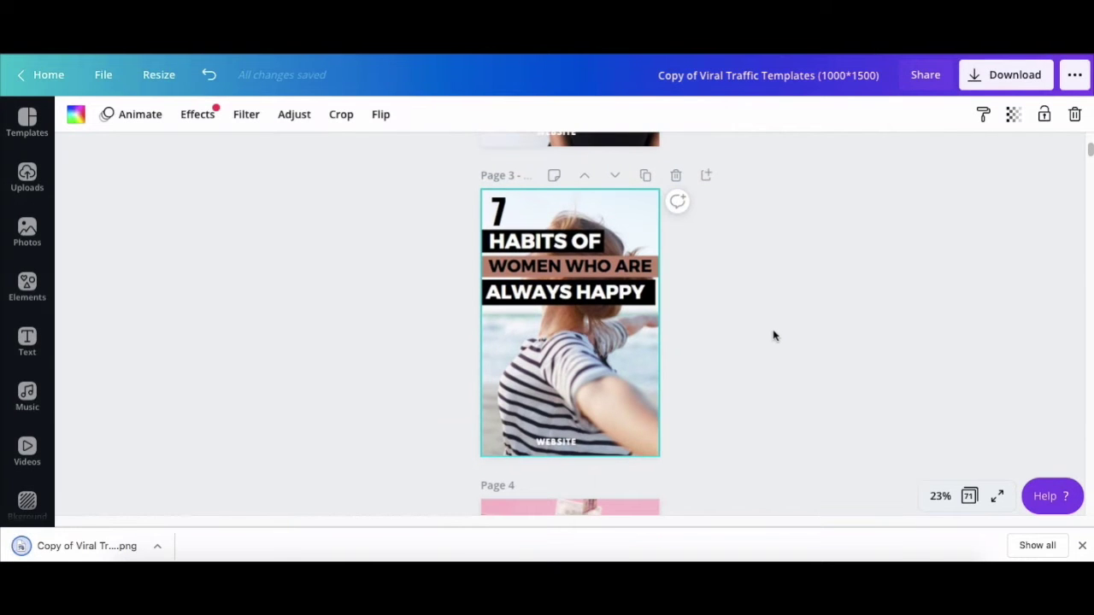
Step: Recolor the band behind "WOMEN WHO ARE" on page 3 with the tan brand color, keeping the text on the band
click(601, 272)
drag(599, 288, 598, 313)
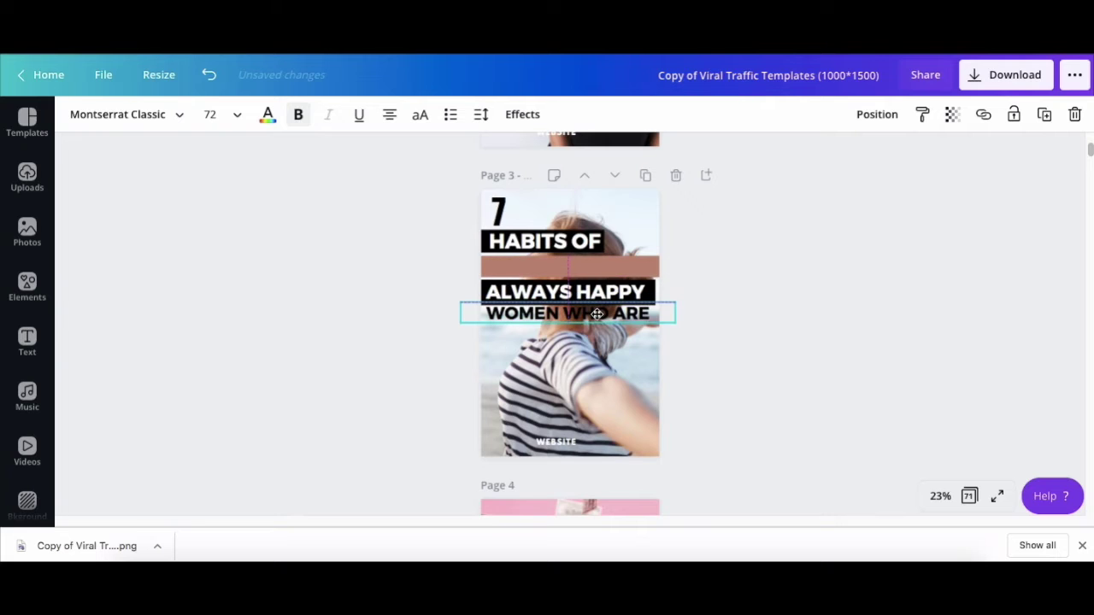
click(602, 260)
click(77, 114)
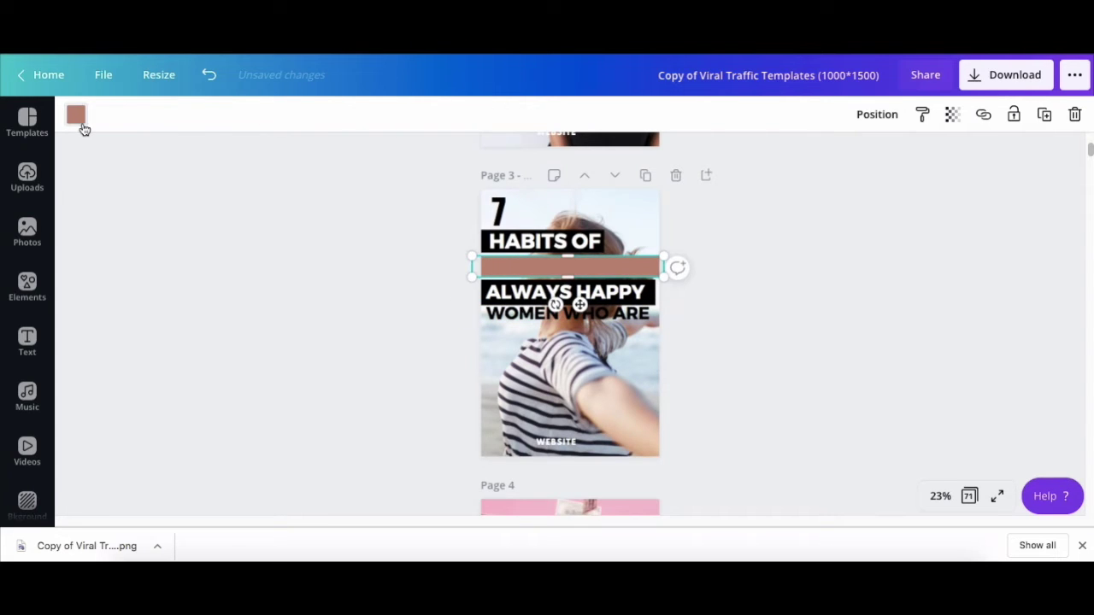
scroll(232, 351, down, 3)
scroll(232, 351, down, 5)
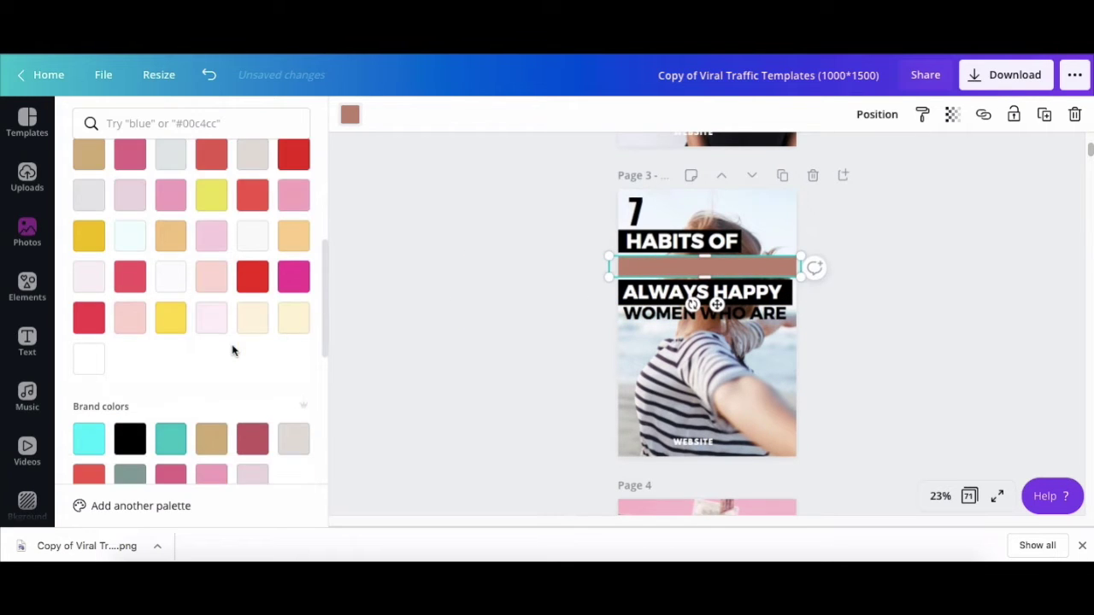
click(211, 288)
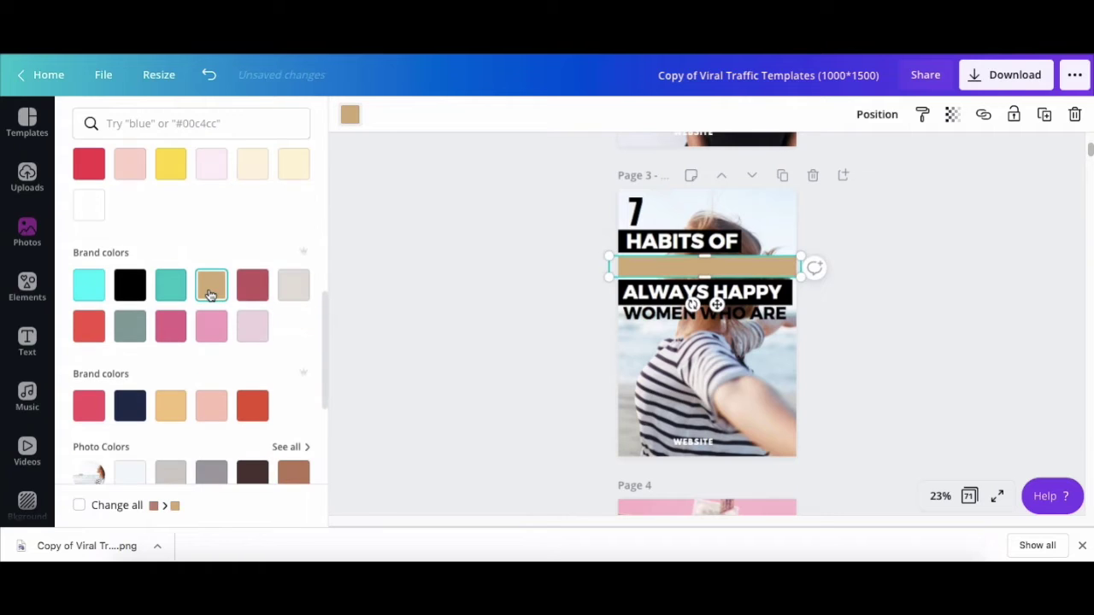
click(401, 295)
drag(513, 313, 513, 268)
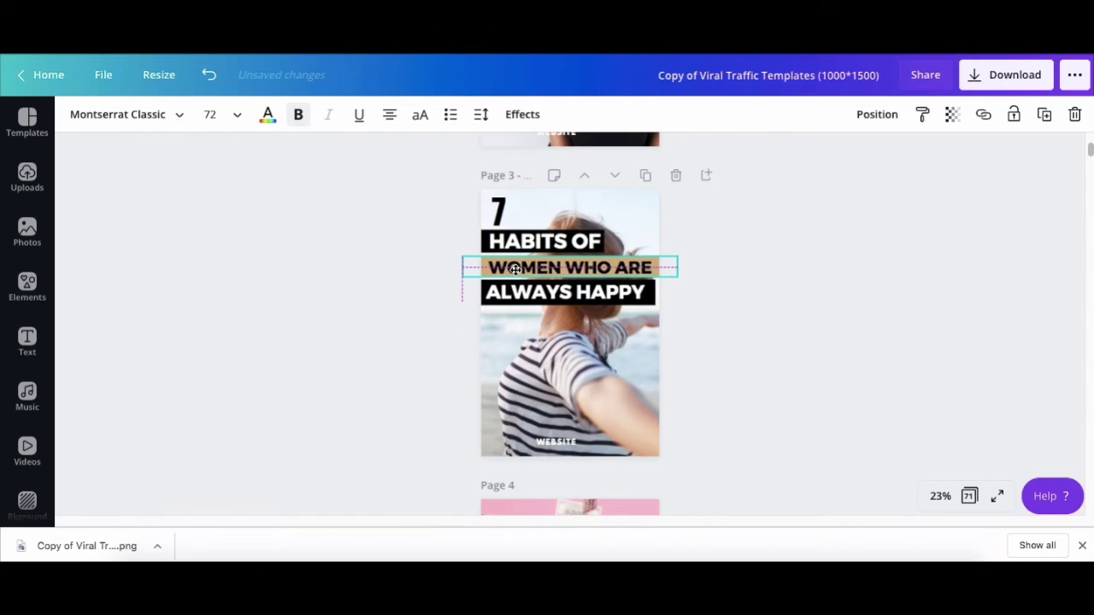
Step: Change the "HABITS OF", "WOMEN WHO ARE" and "ALWAYS HAPPY" lines to the Oswald font and realign them along their left edge
click(516, 248)
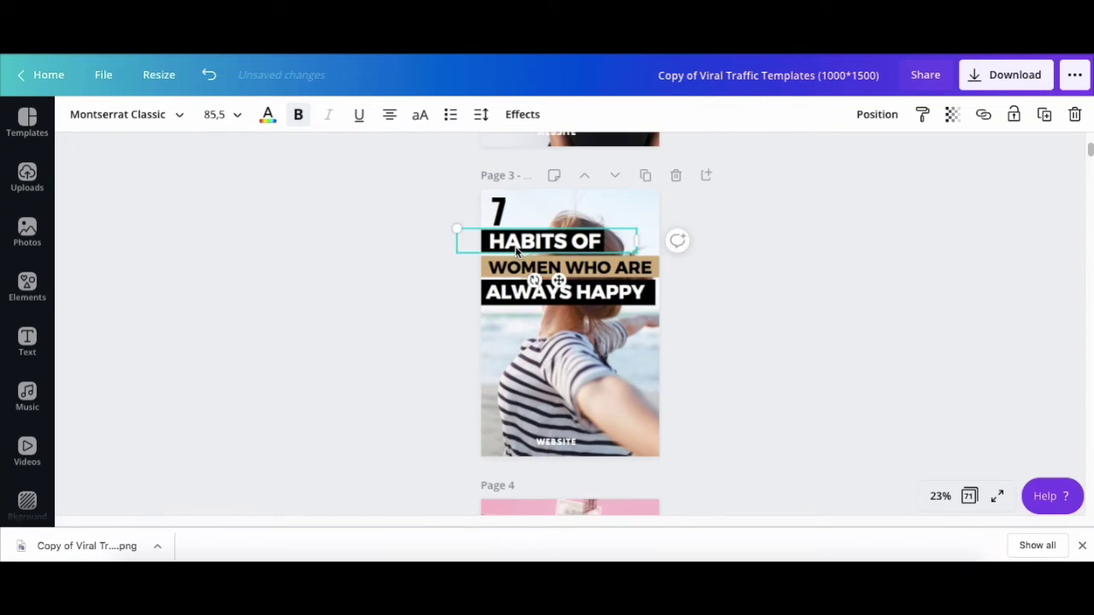
click(181, 120)
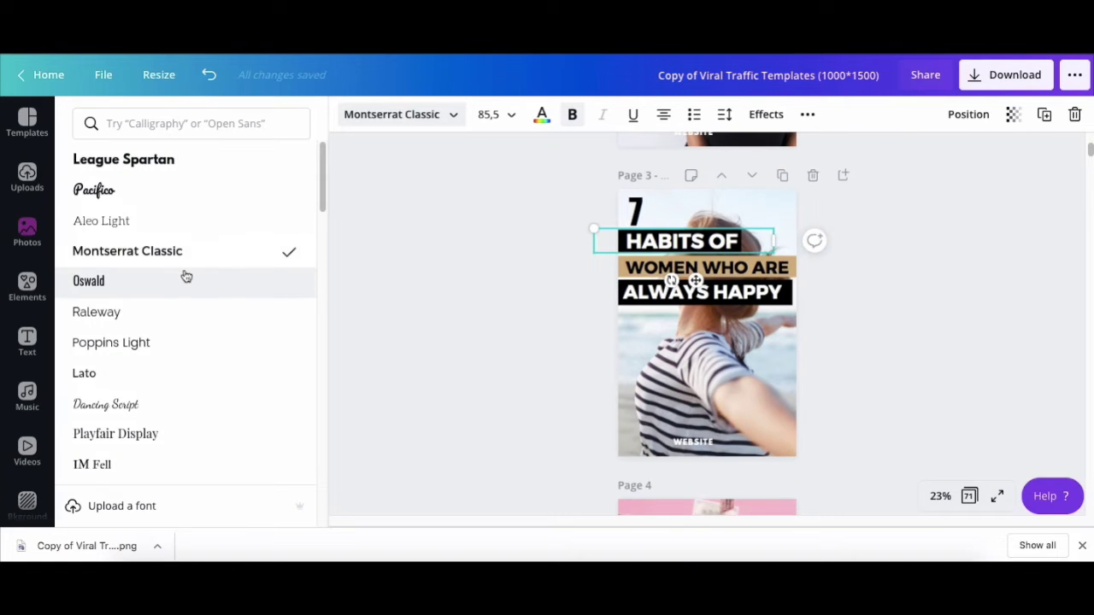
click(185, 278)
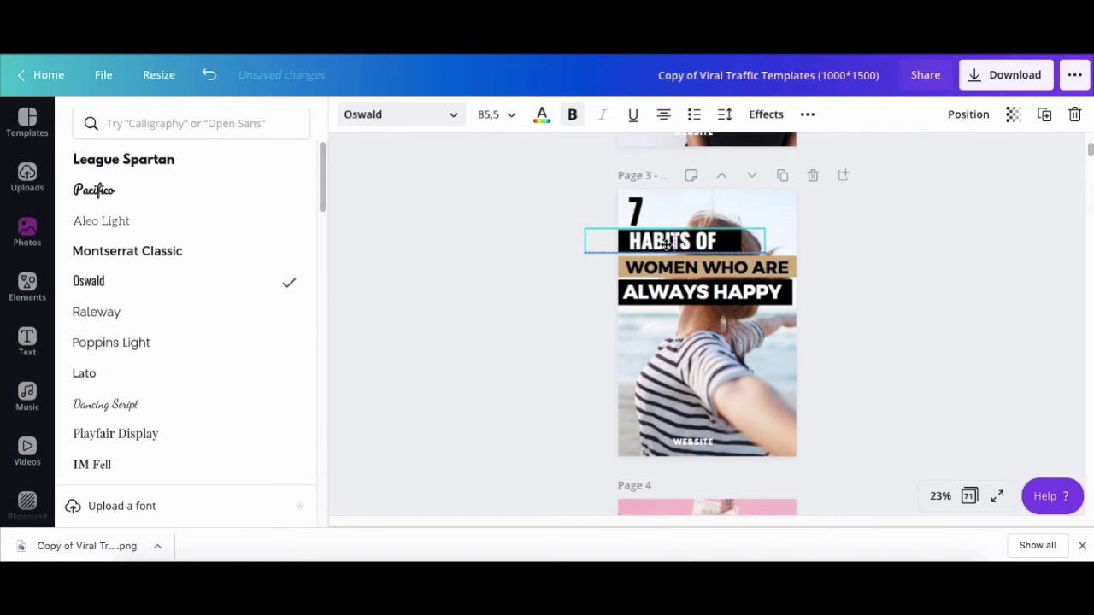
click(668, 269)
click(269, 285)
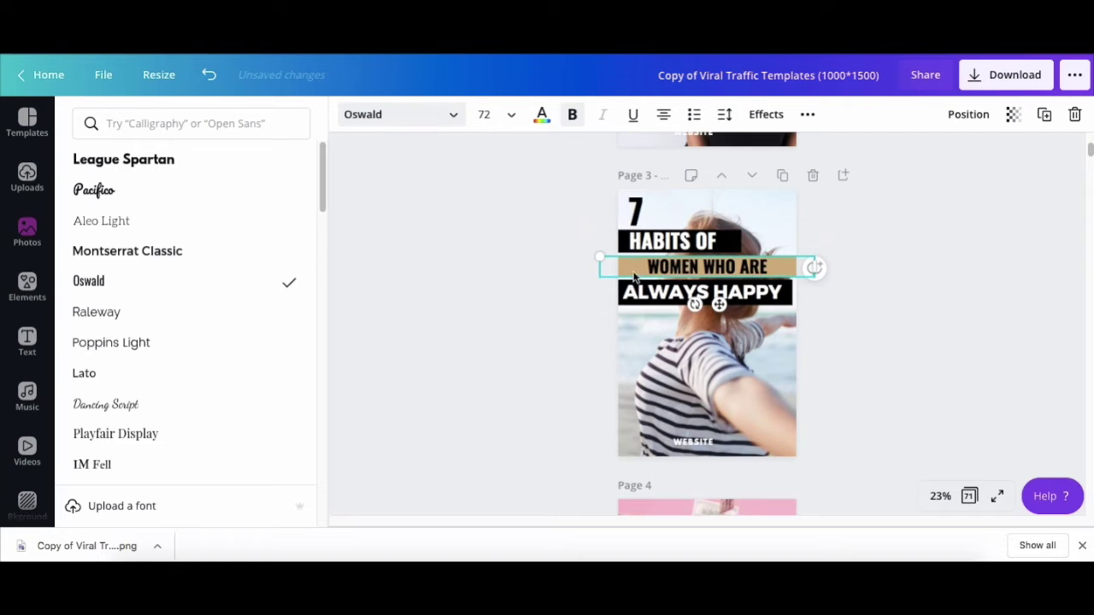
click(649, 291)
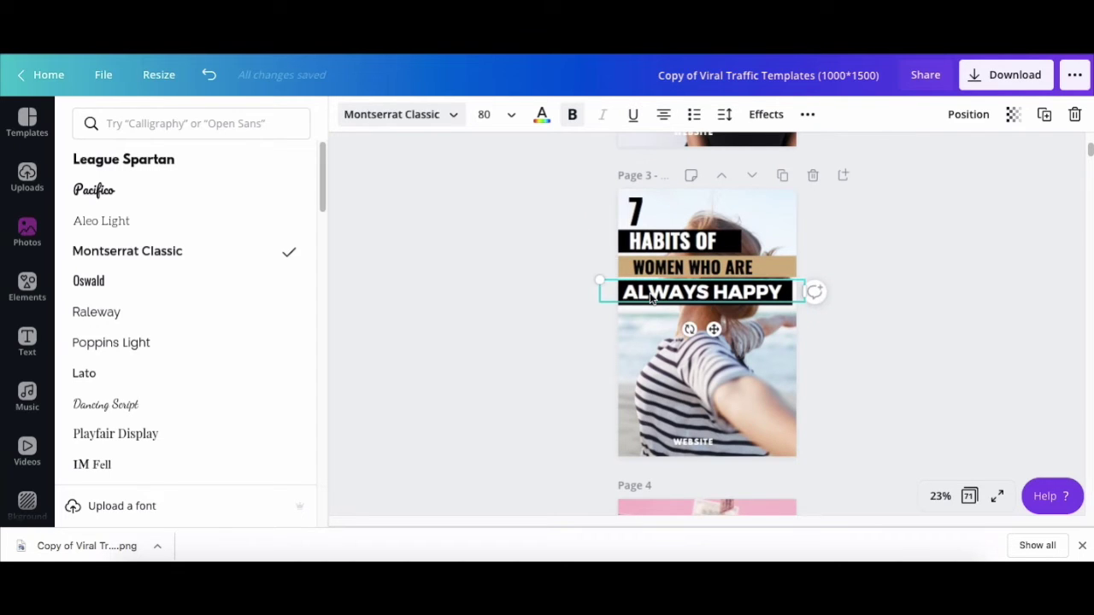
click(196, 286)
drag(530, 295, 532, 268)
click(713, 365)
Step: Replace the WEBSITE placeholder at the foot of page 3 with "XXYZ.COM"
click(561, 435)
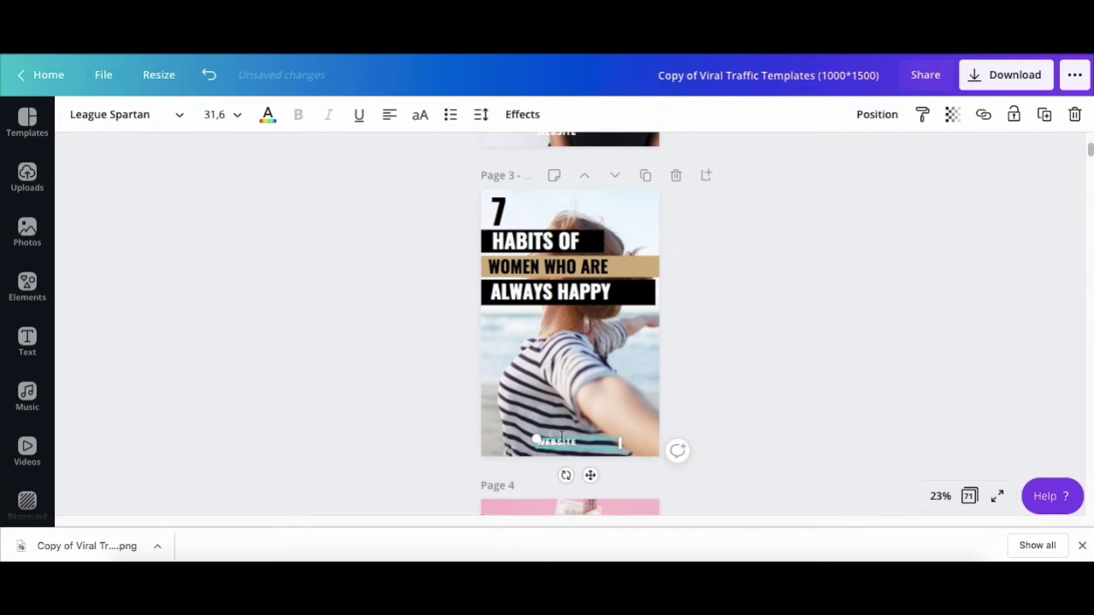
double_click(561, 437)
click(725, 412)
Step: Move the "WOMEN WHO ARE" text aside and shorten the tan band from its right end
click(643, 260)
mouse_move(644, 268)
mouse_down()
mouse_move(646, 257)
mouse_move(671, 282)
mouse_move(643, 279)
mouse_up()
click(647, 258)
click(589, 307)
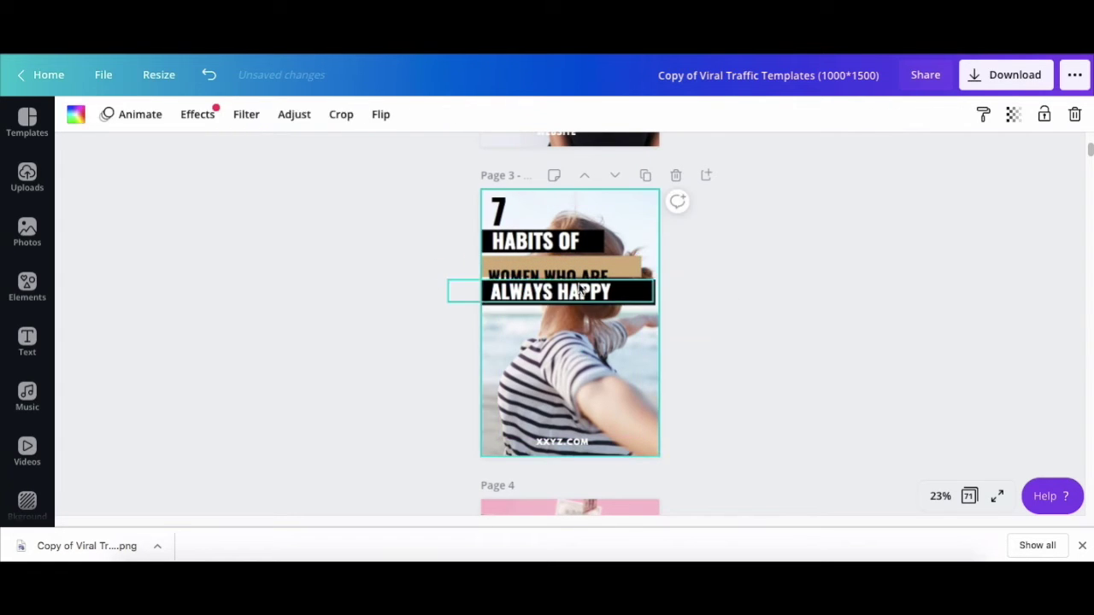
Step: Shorten the black band behind "ALWAYS HAPPY" to match the tan band's right end, and place both text lines back on their bands
click(580, 291)
drag(579, 291, 586, 318)
click(584, 293)
click(588, 296)
drag(652, 305, 592, 295)
click(748, 312)
click(590, 314)
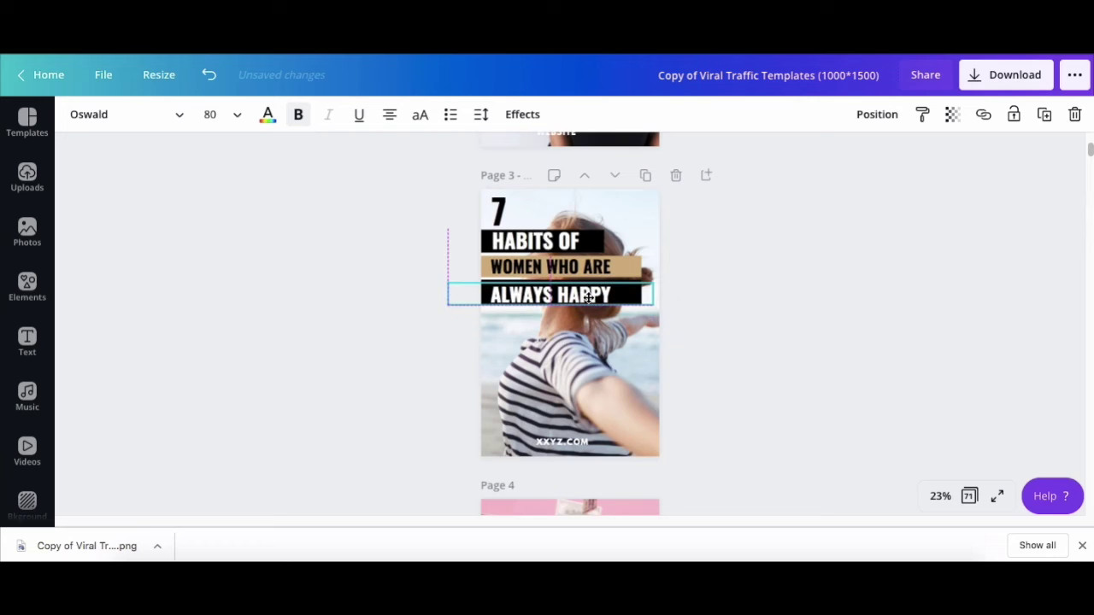
click(726, 342)
Step: Compare the restyled pin on page 3 with the original pin on page 2
scroll(739, 407, up, 3)
scroll(739, 407, up, 1)
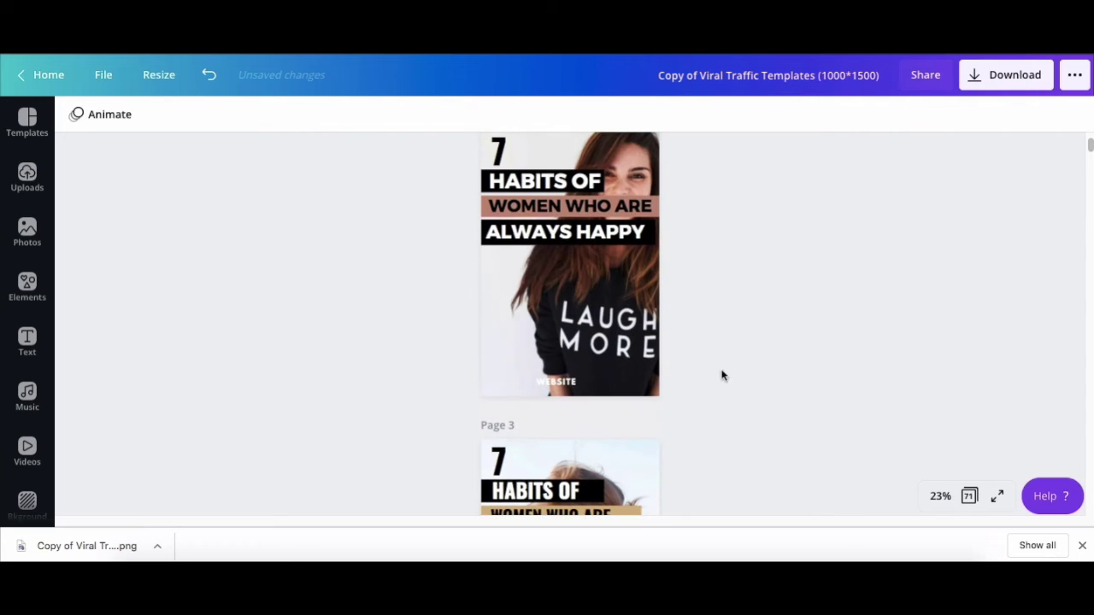
scroll(754, 367, up, 1)
scroll(755, 367, down, 3)
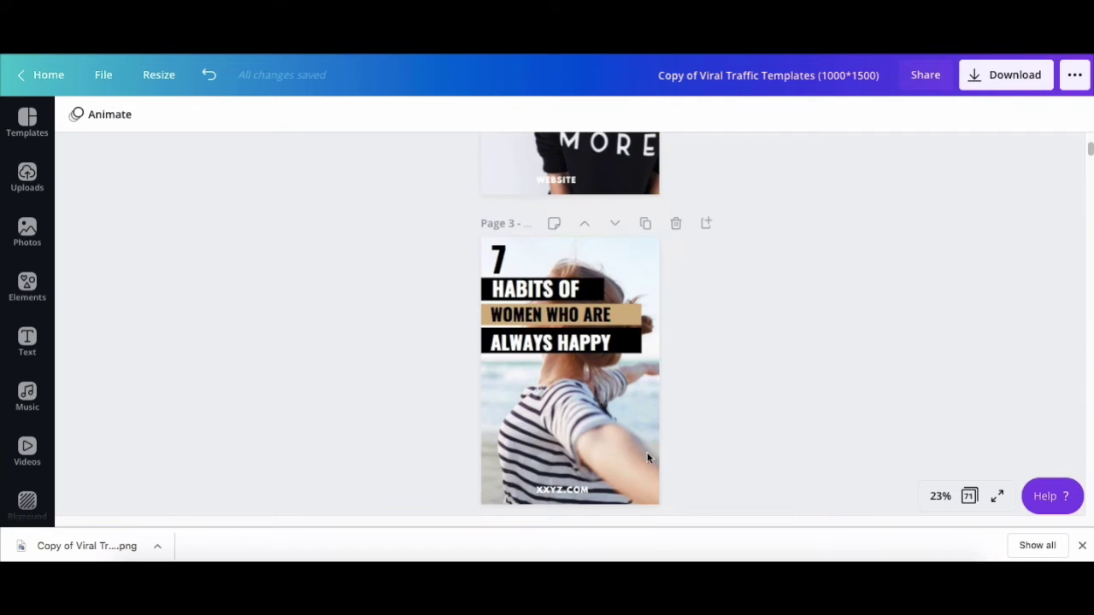
scroll(683, 343, down, 1)
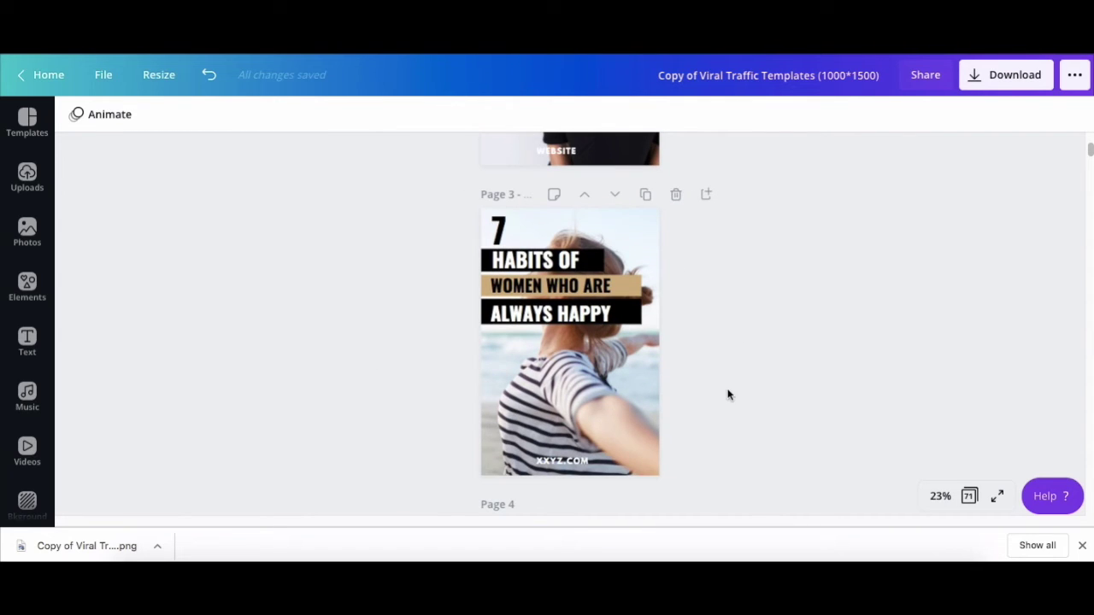
scroll(728, 394, down, 1)
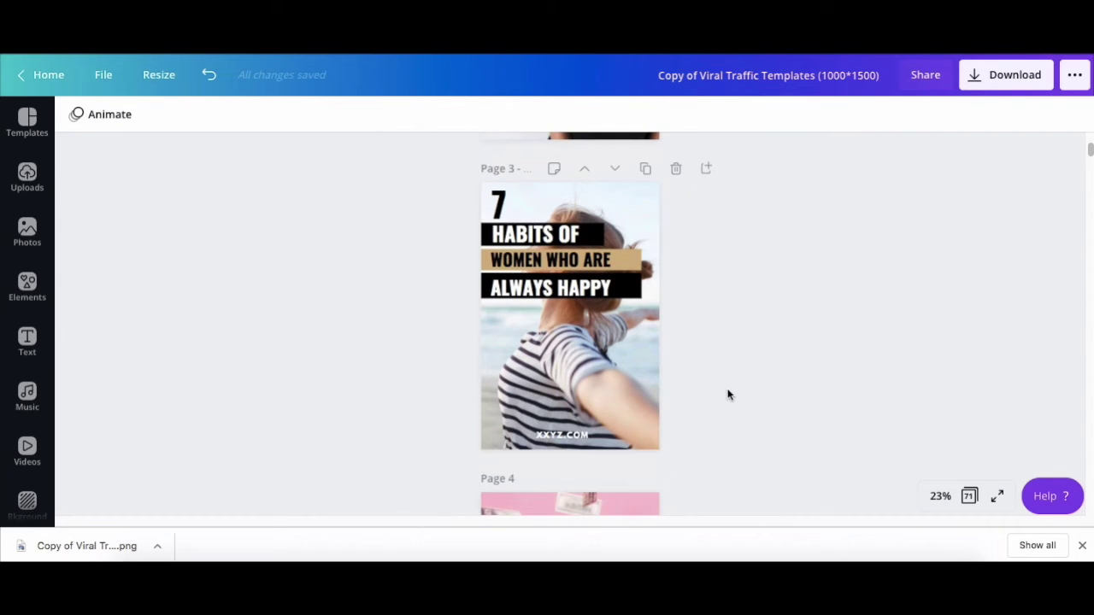
Step: Show all pages in a grid overview and browse the pin templates for other designs
click(971, 495)
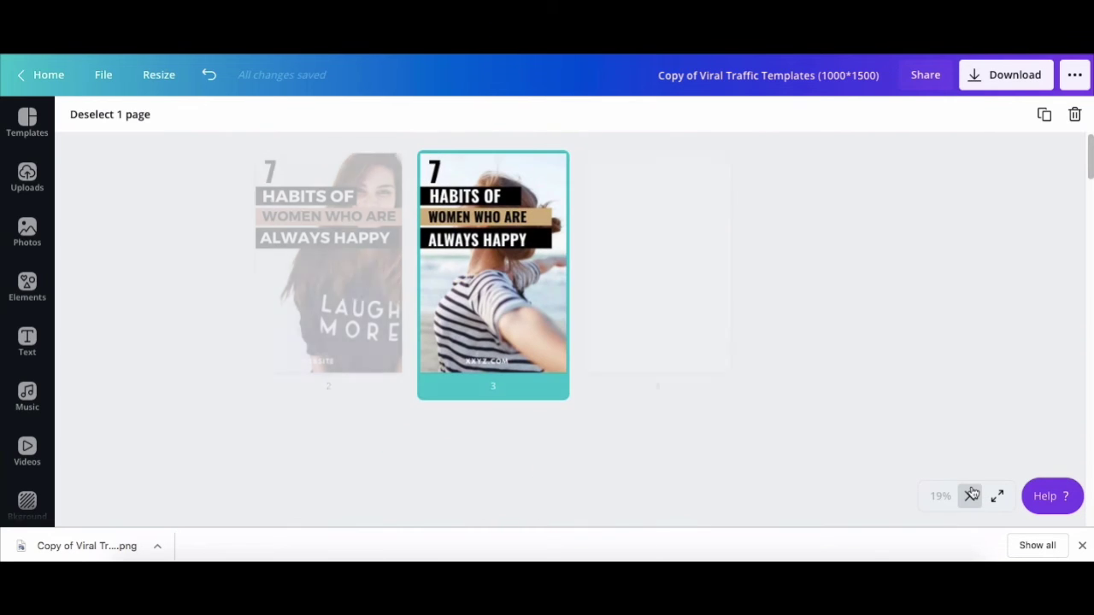
scroll(696, 462, down, 8)
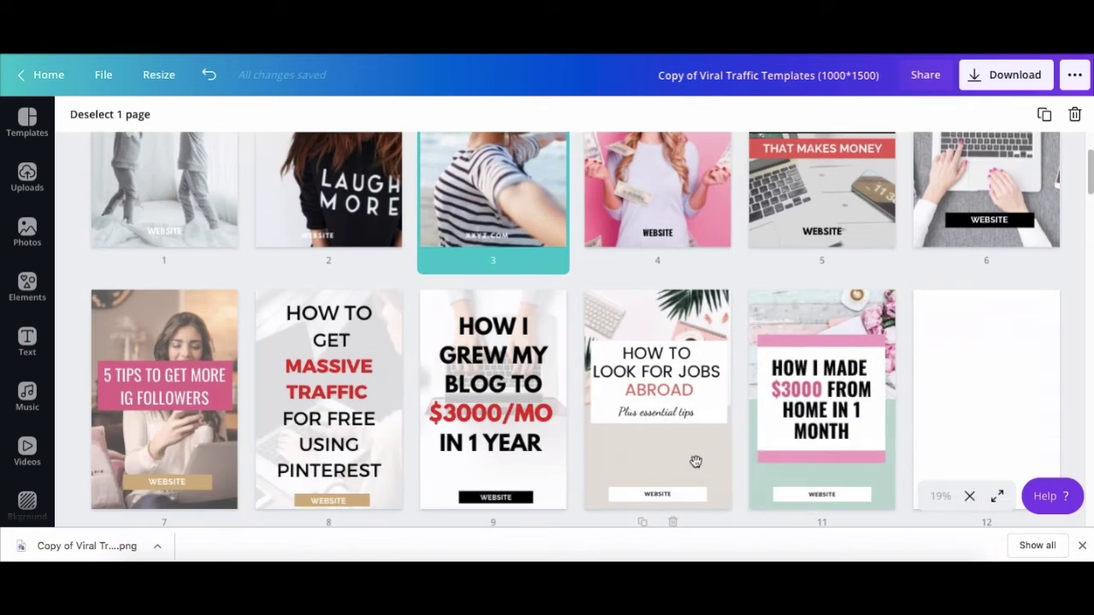
scroll(696, 462, down, 5)
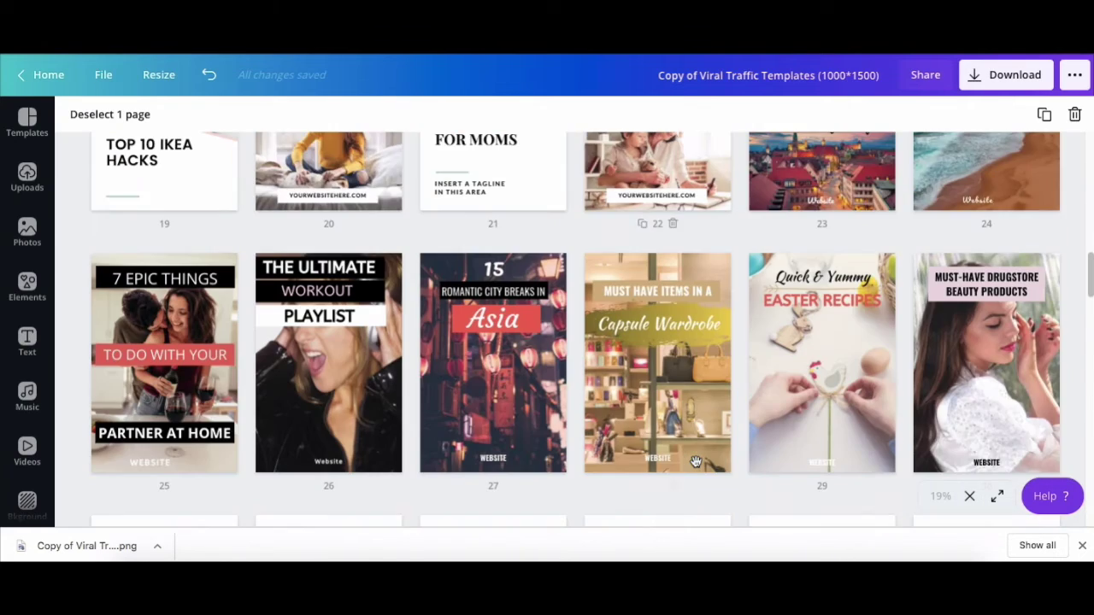
scroll(696, 461, down, 5)
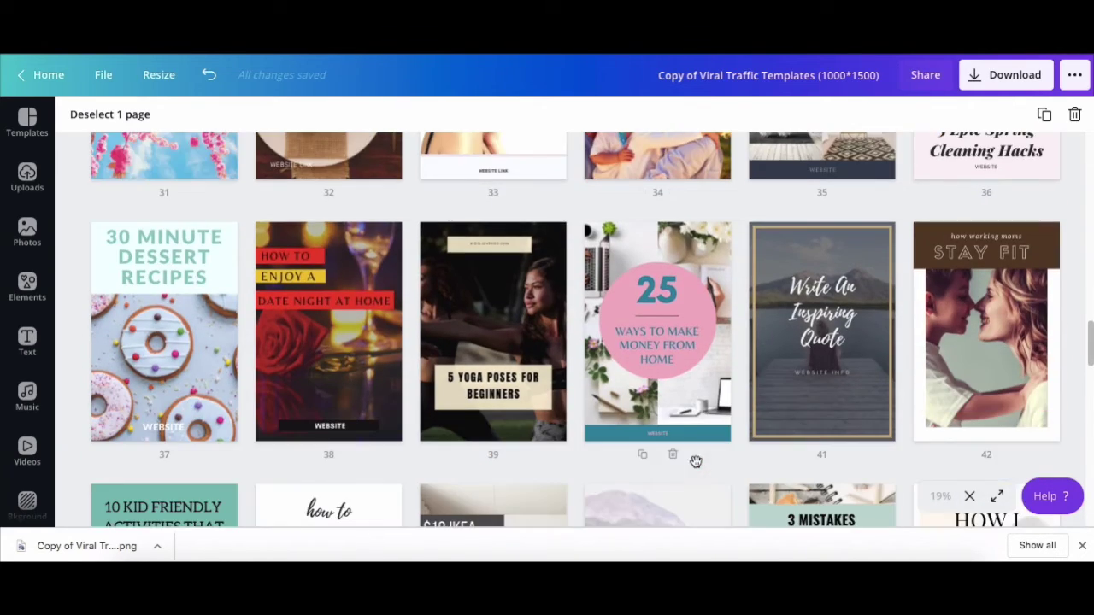
scroll(696, 461, down, 5)
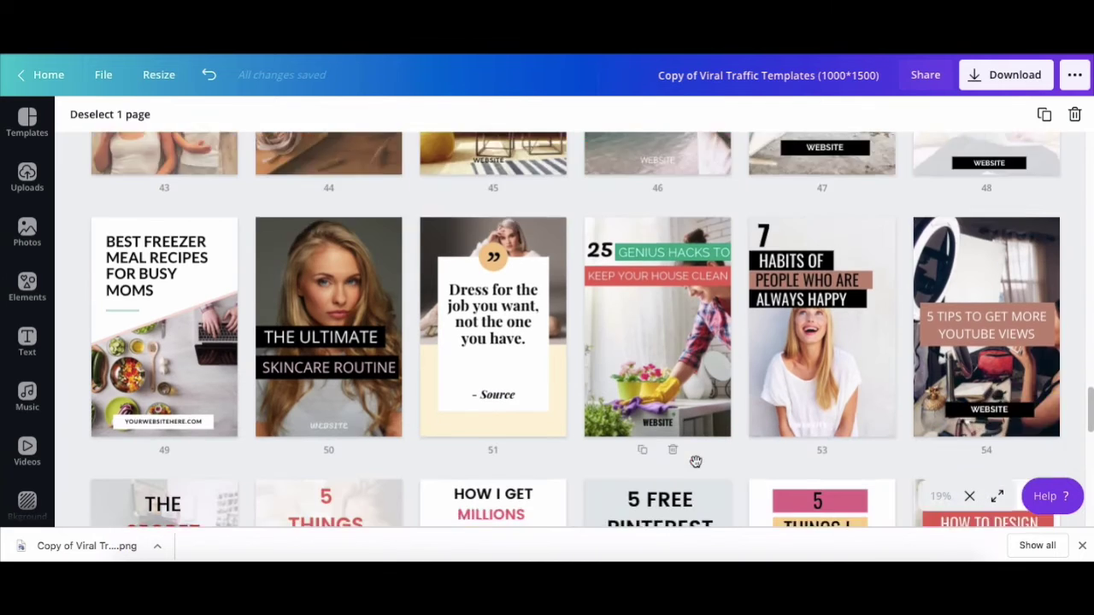
scroll(696, 462, down, 1)
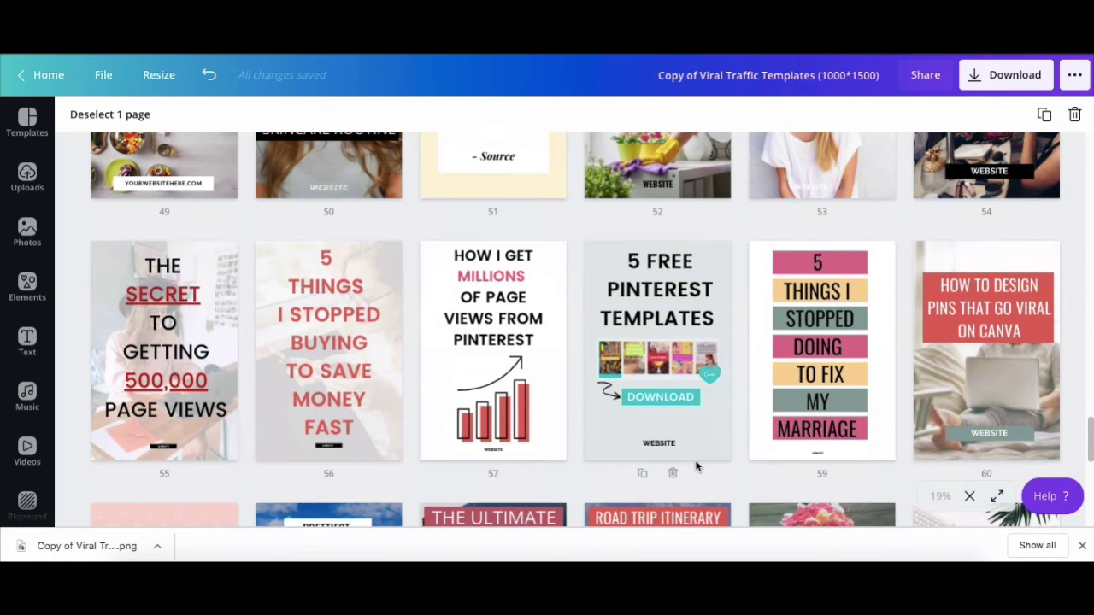
scroll(695, 466, down, 4)
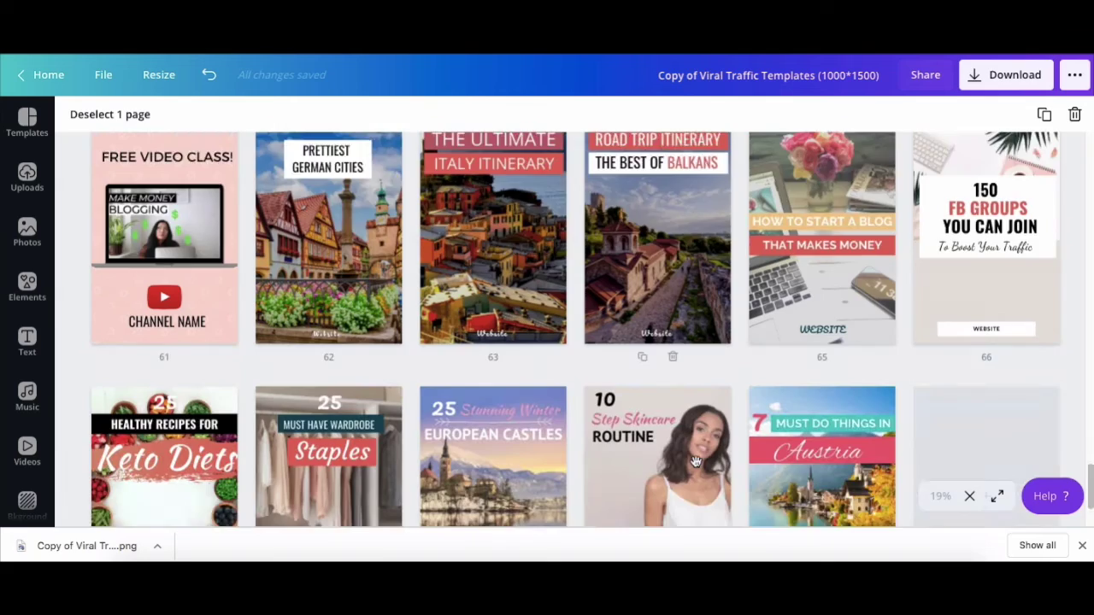
scroll(696, 461, down, 1)
scroll(696, 462, up, 4)
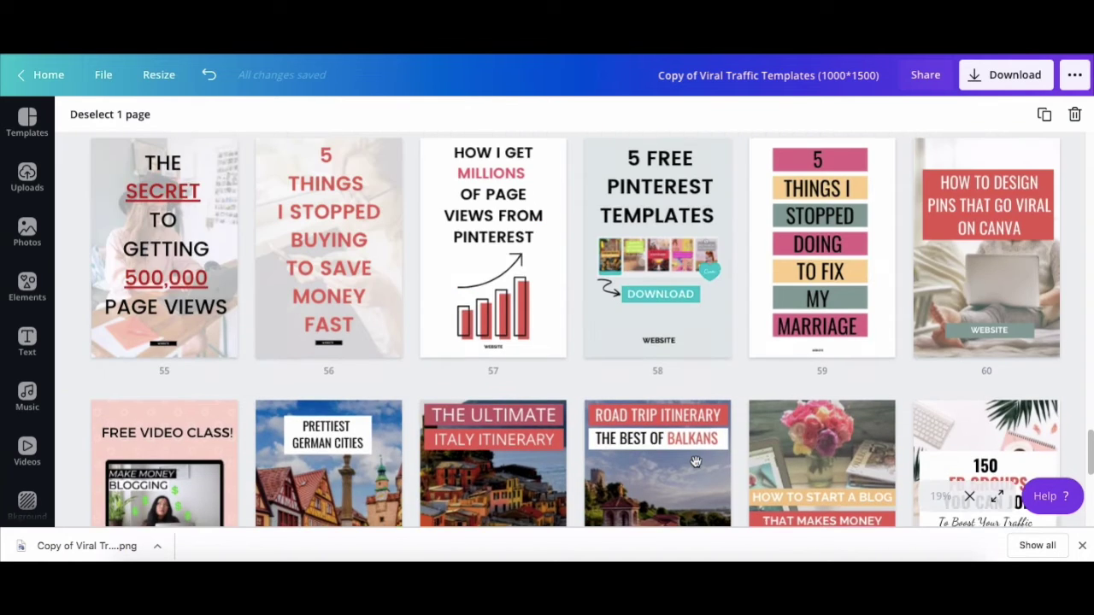
scroll(696, 462, up, 1)
scroll(696, 461, up, 2)
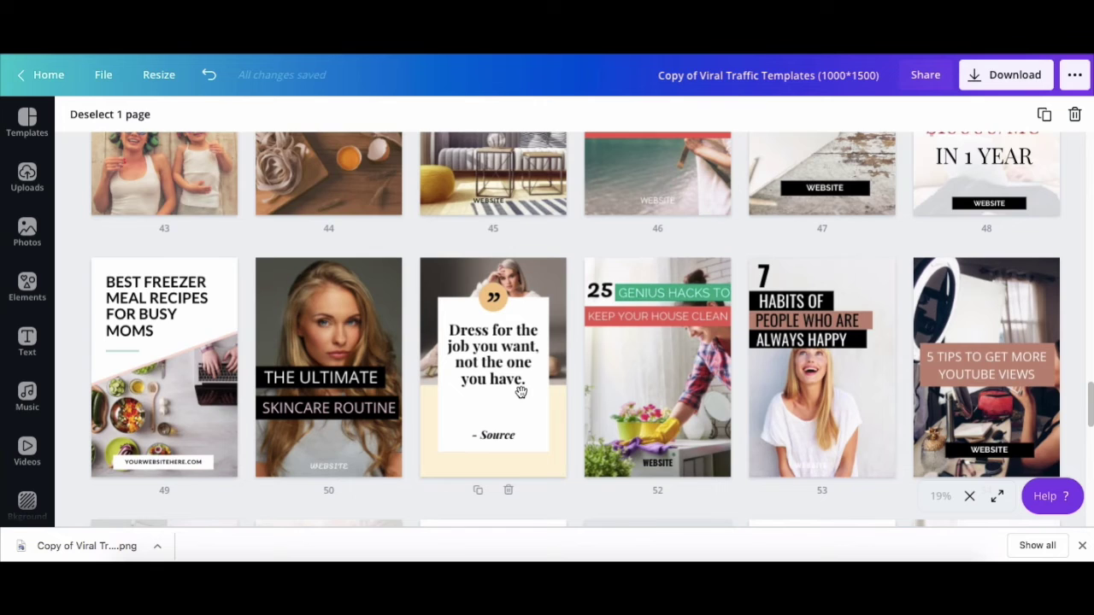
scroll(521, 392, down, 1)
scroll(520, 392, down, 1)
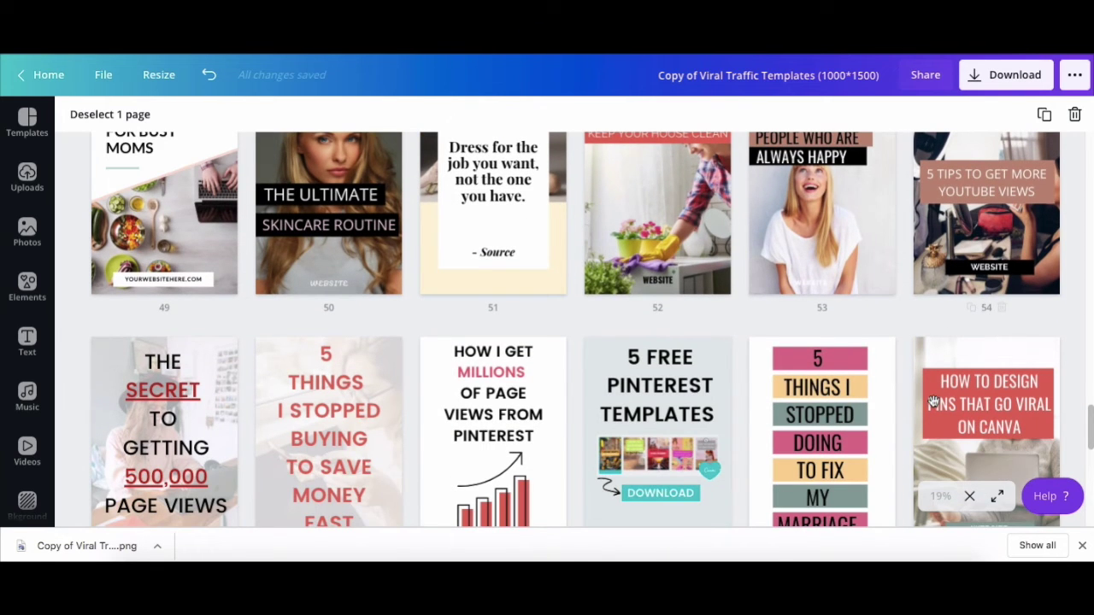
scroll(933, 402, down, 1)
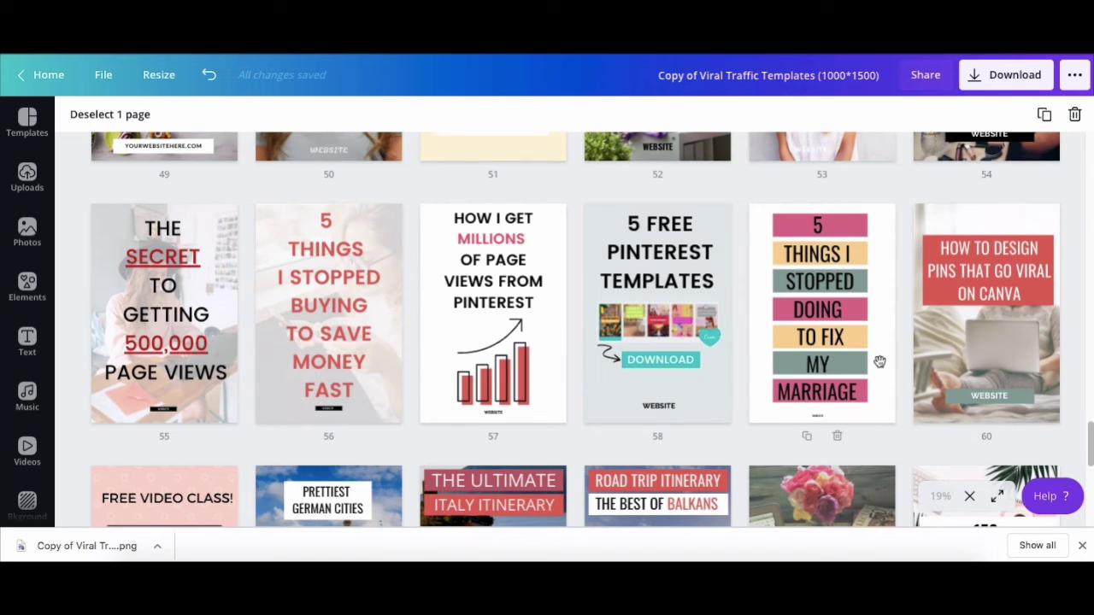
scroll(880, 361, down, 1)
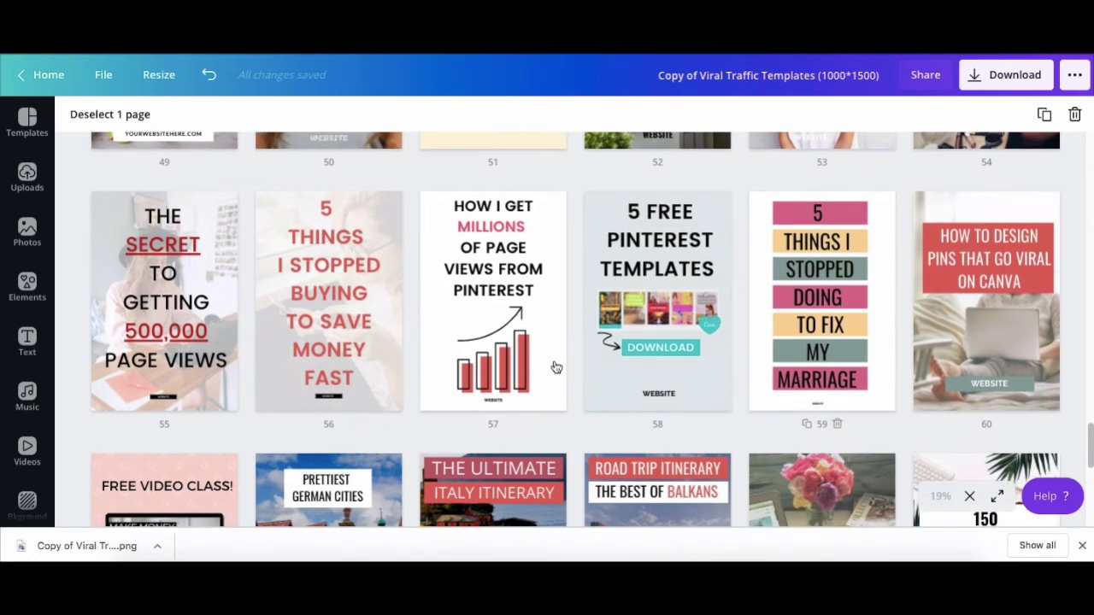
Step: Review the remaining pin templates in the grid overview, from page 55 through the last page, 71
scroll(493, 377, down, 3)
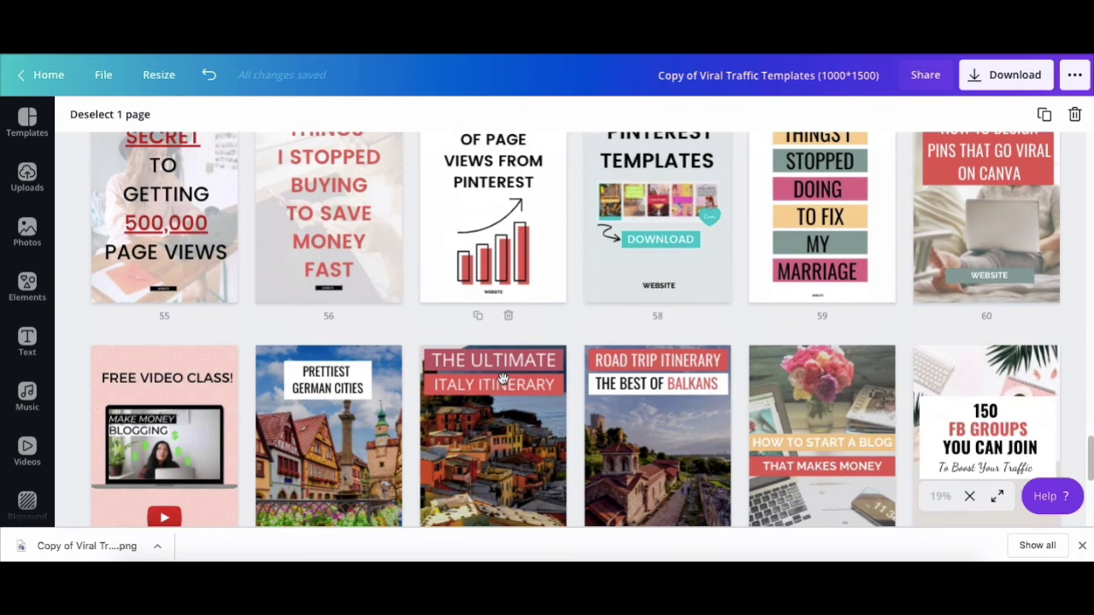
scroll(503, 378, down, 3)
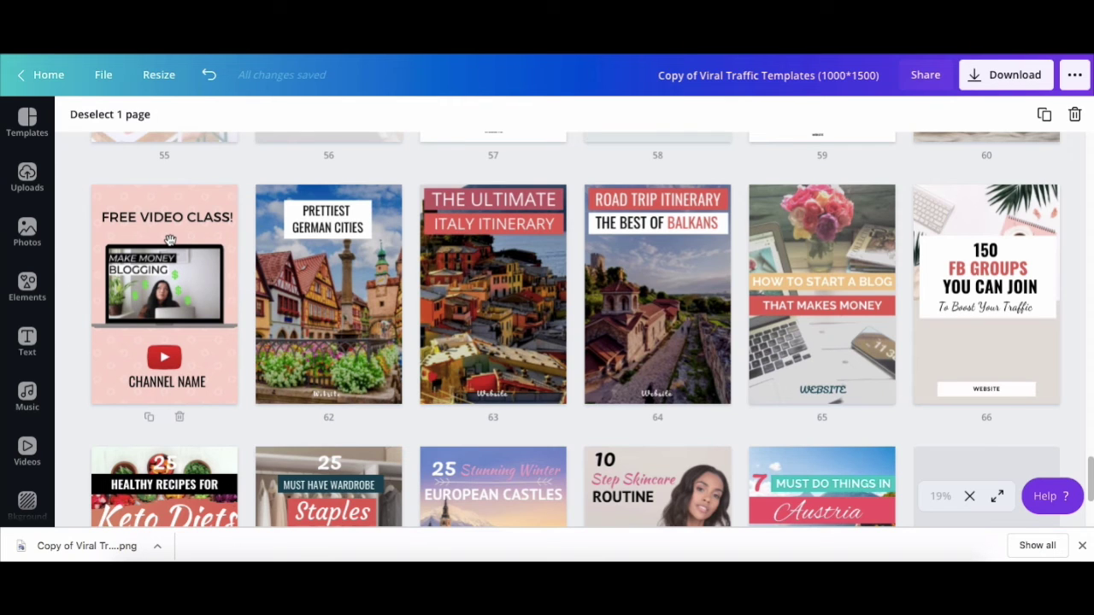
scroll(181, 313, down, 3)
scroll(178, 329, up, 1)
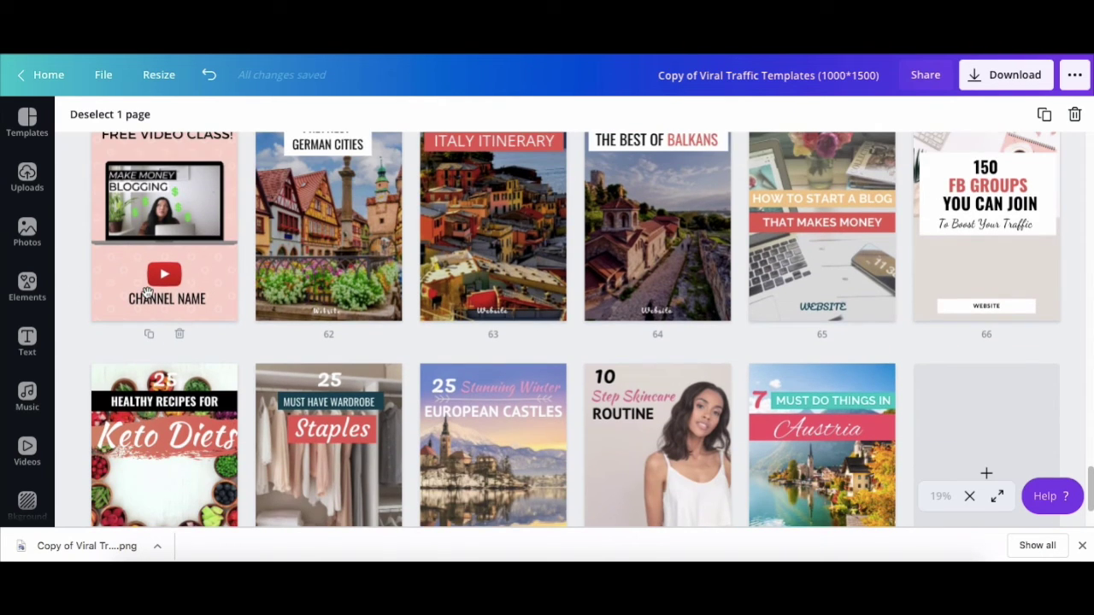
scroll(147, 293, down, 2)
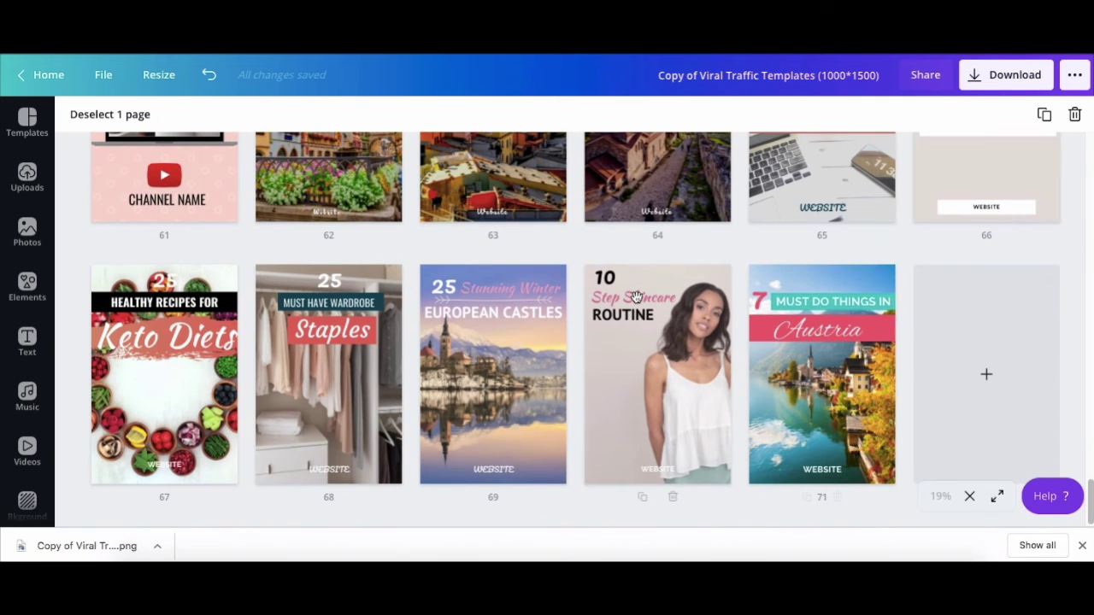
Step: Browse back through the template grid to page 1 and review the designs on pages 1 to 12
scroll(647, 386, up, 5)
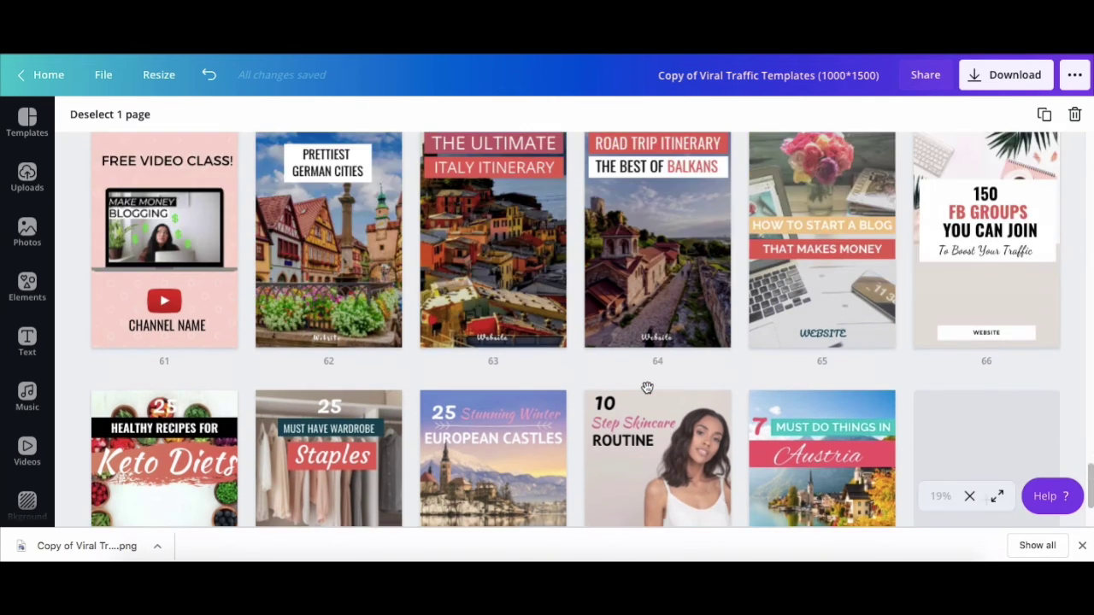
scroll(647, 386, up, 10)
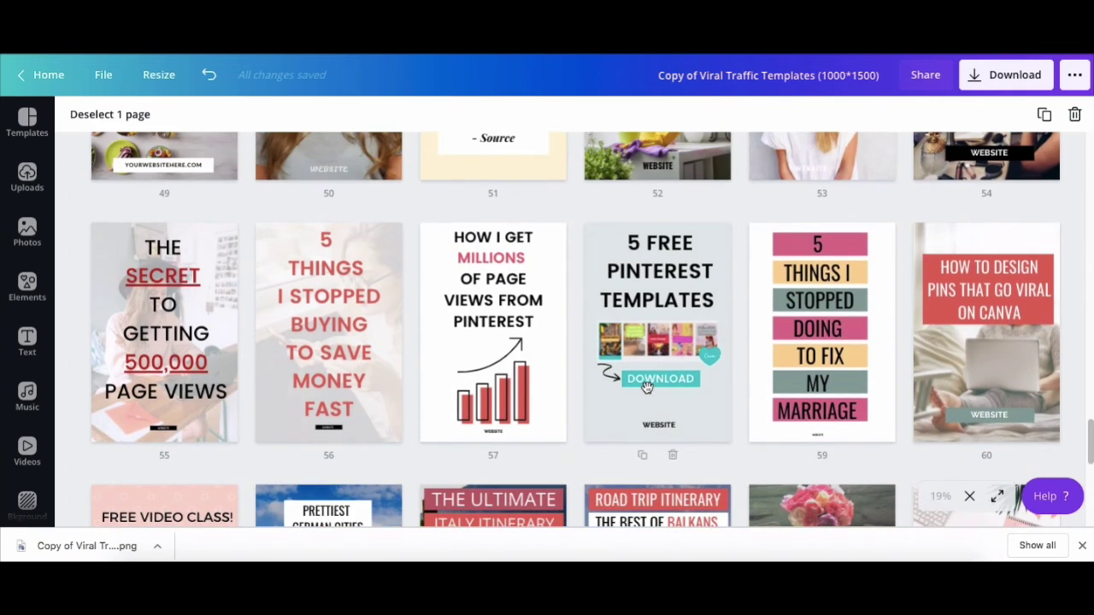
scroll(647, 387, up, 8)
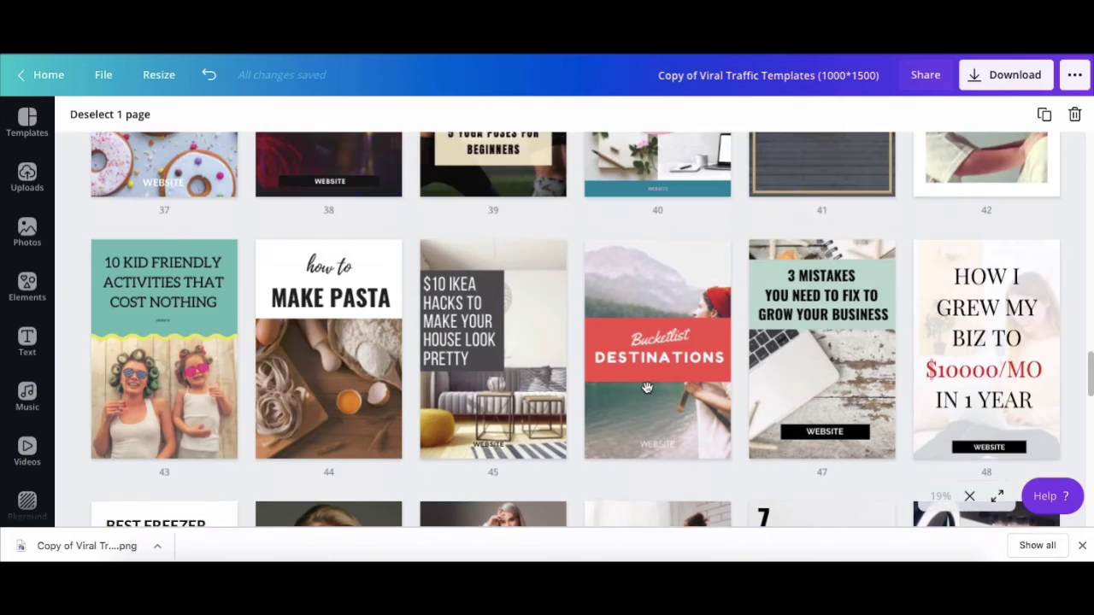
scroll(647, 387, up, 9)
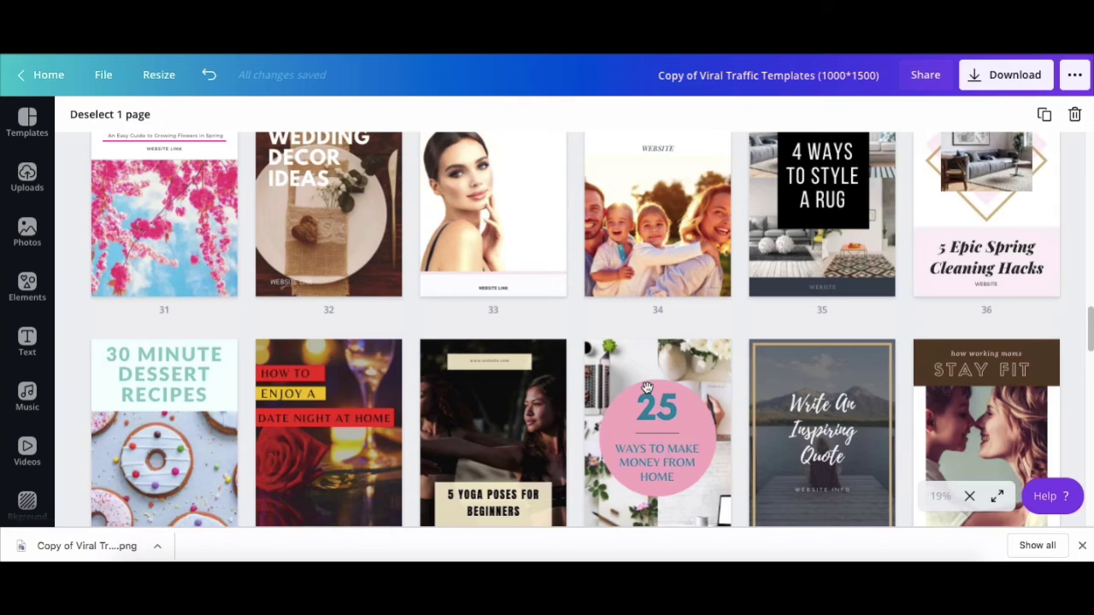
scroll(647, 386, up, 5)
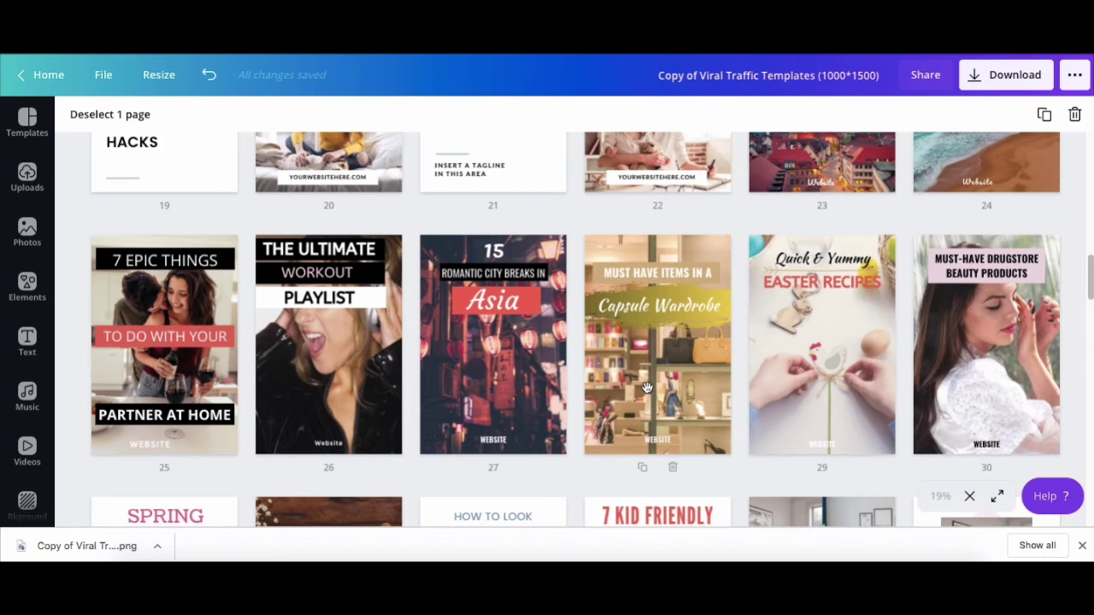
scroll(647, 386, up, 4)
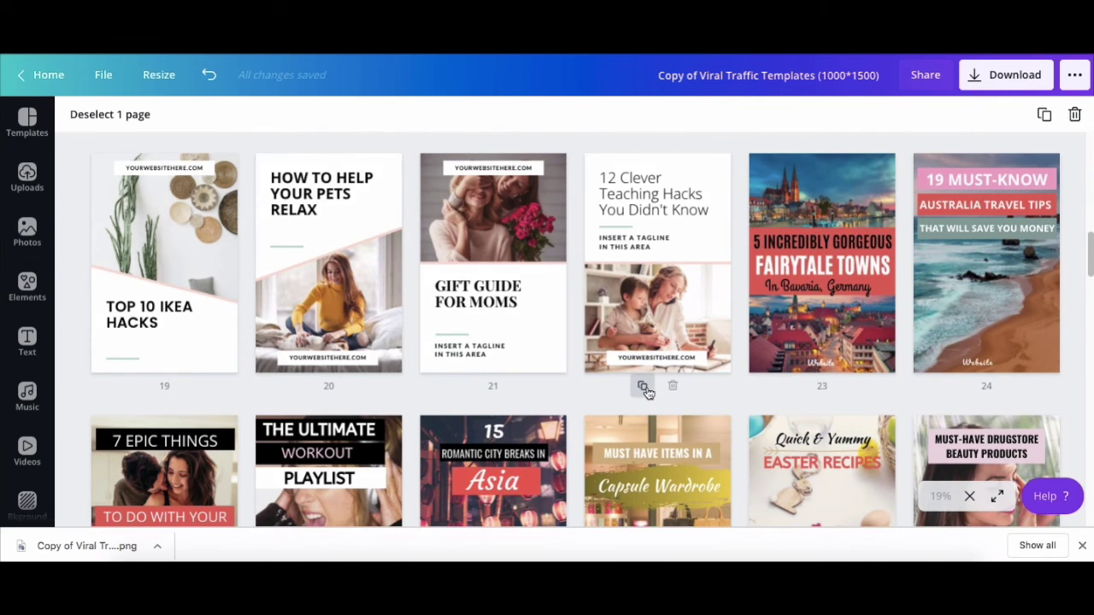
scroll(647, 386, up, 5)
scroll(647, 386, up, 8)
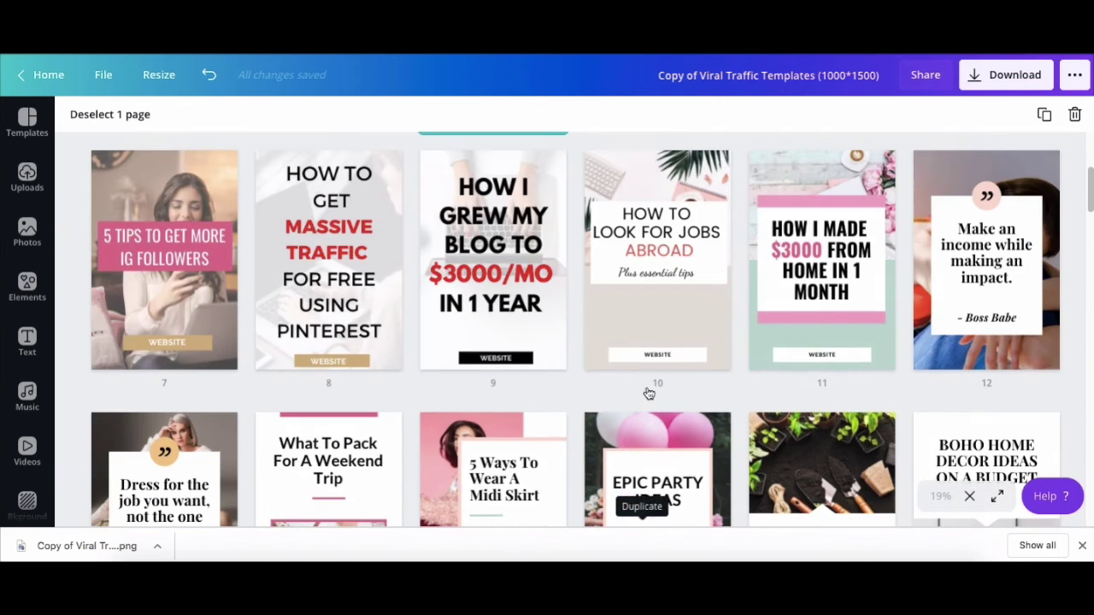
scroll(647, 389, up, 3)
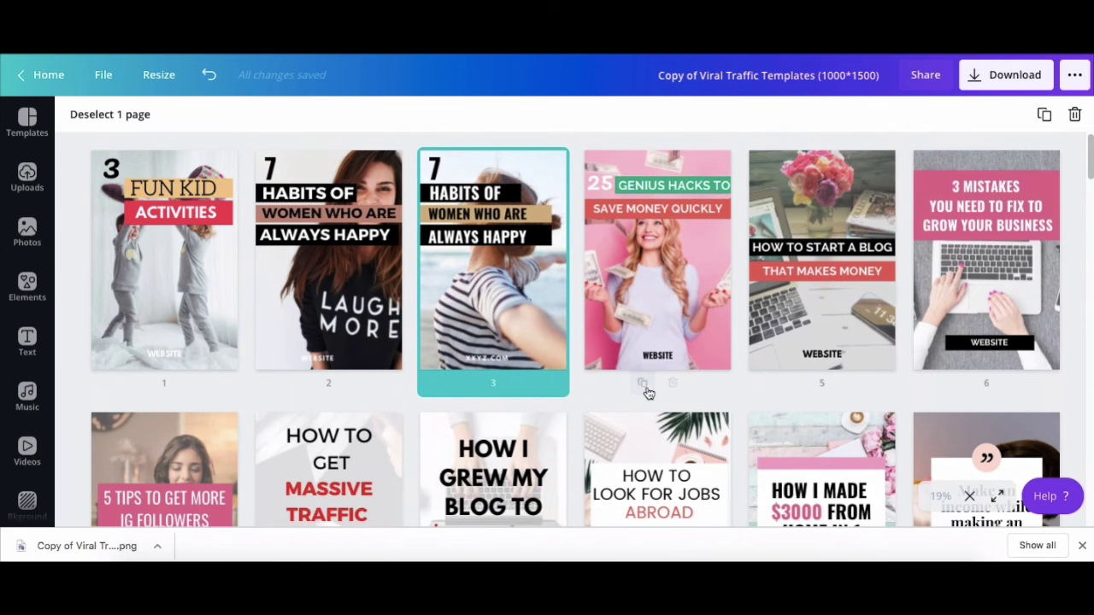
scroll(647, 392, down, 1)
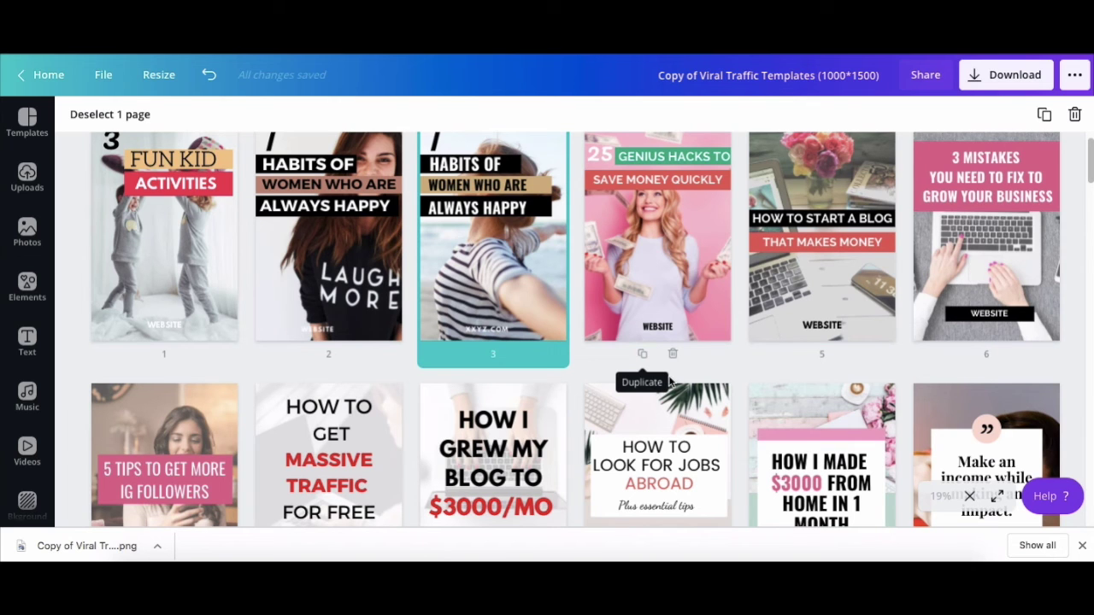
scroll(671, 385, down, 5)
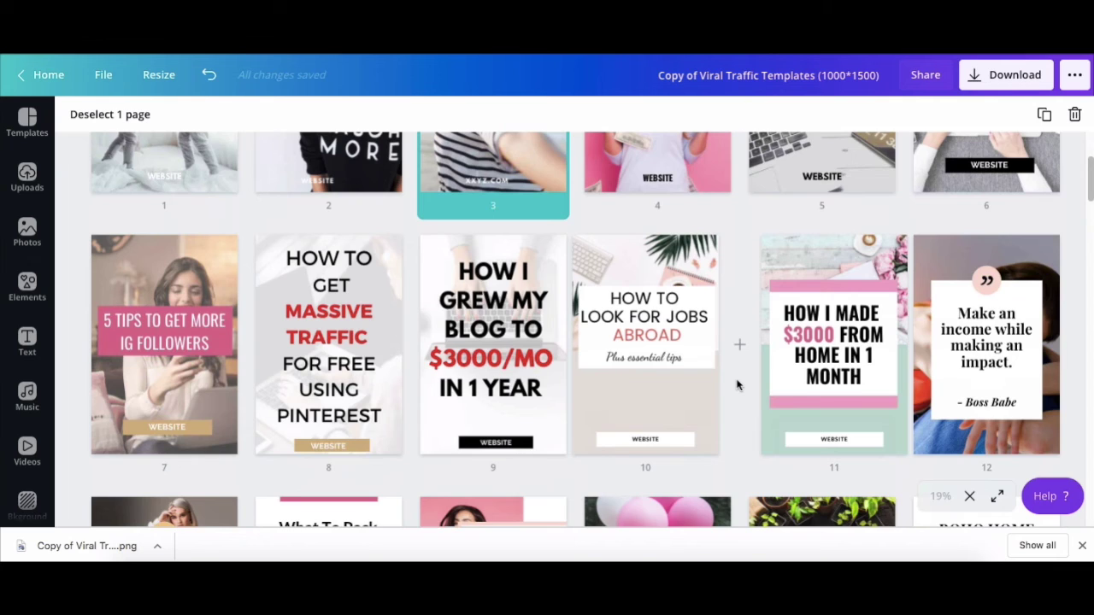
scroll(738, 386, down, 1)
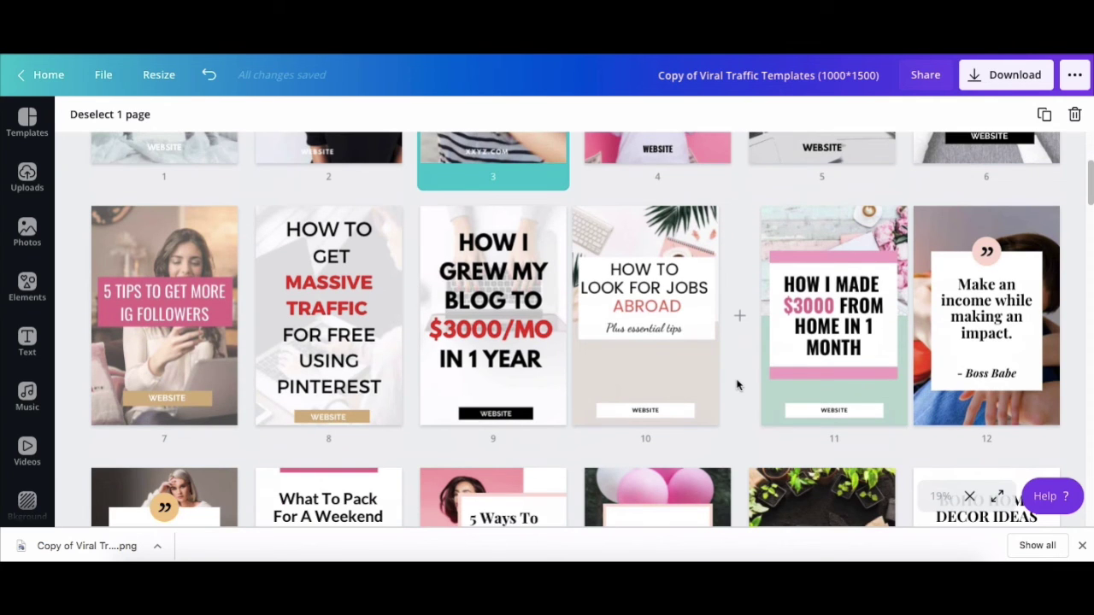